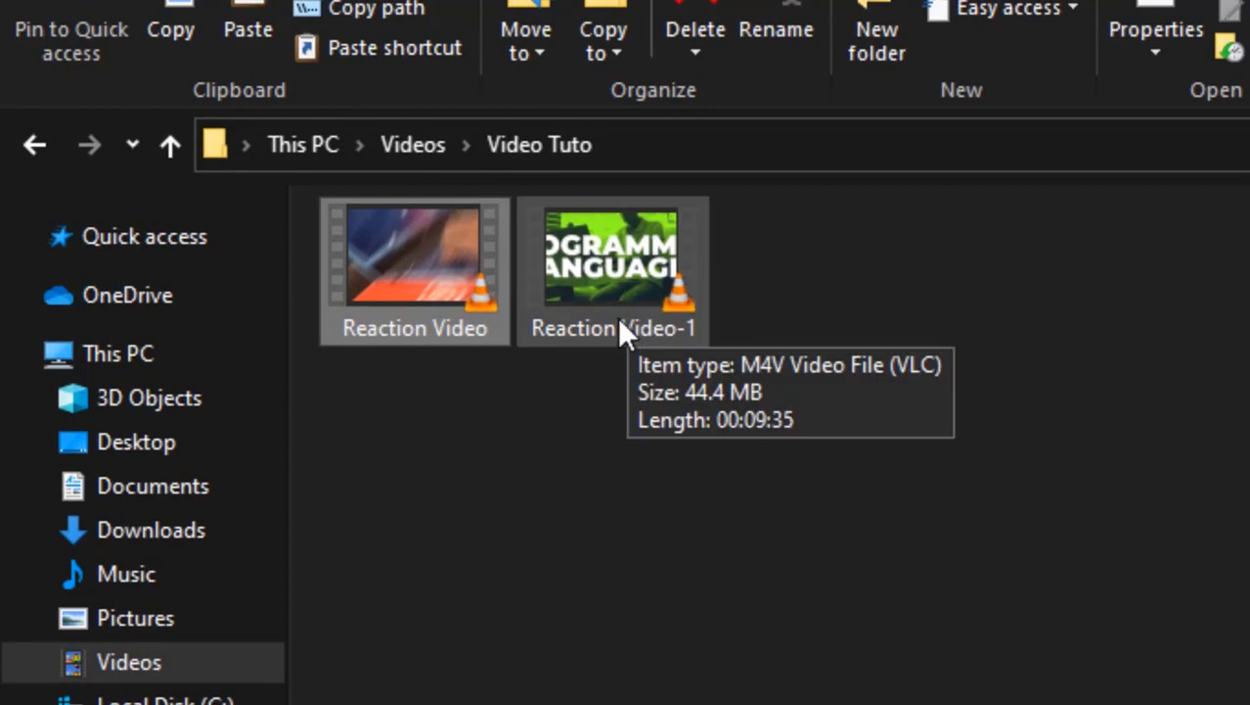
# Play Reaction Video and Reaction Video-1 from the Video Tuto folder to compare their picture quality, closing the player after each
pyautogui.click(467, 453)
pyautogui.doubleClick(413, 269)
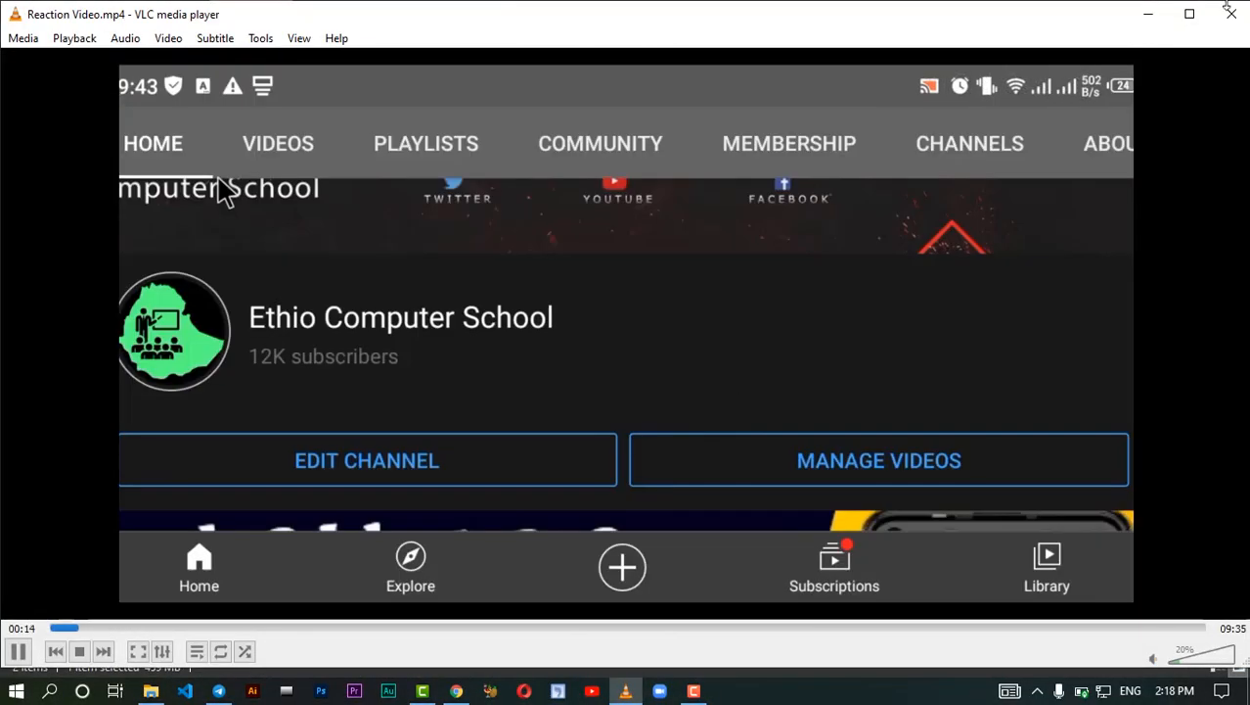
pyautogui.click(1234, 19)
pyautogui.doubleClick(307, 216)
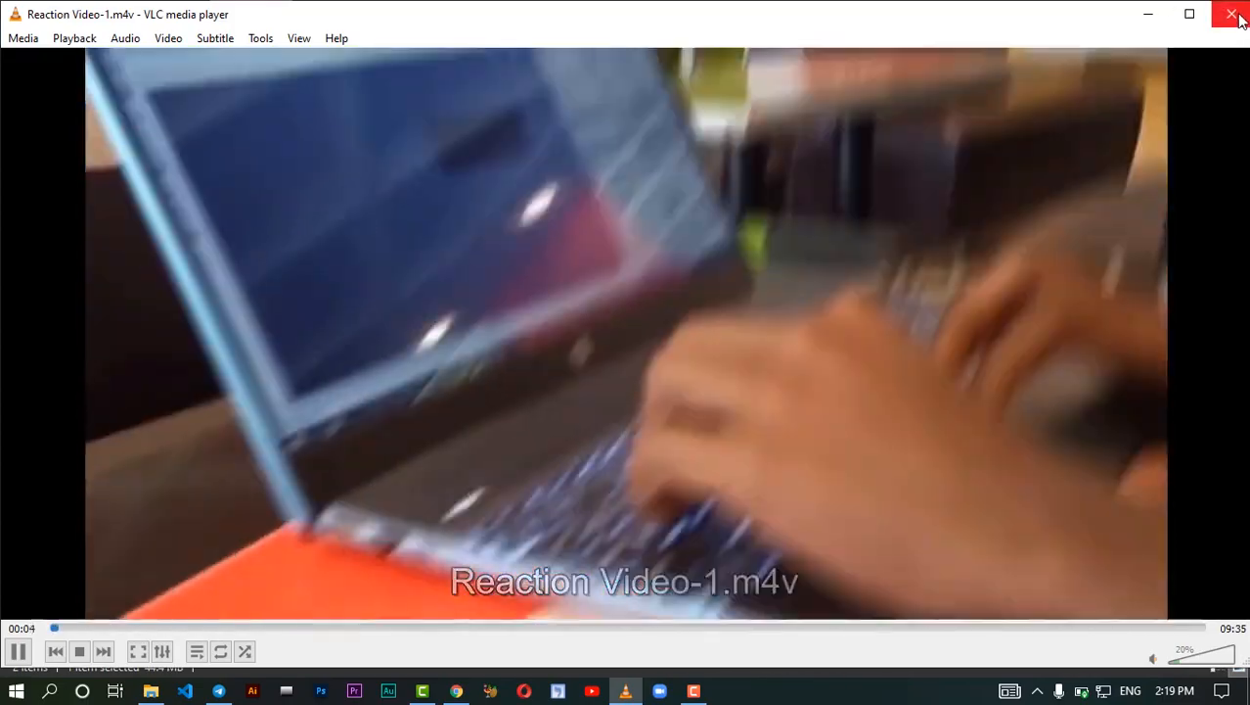
pyautogui.click(1235, 15)
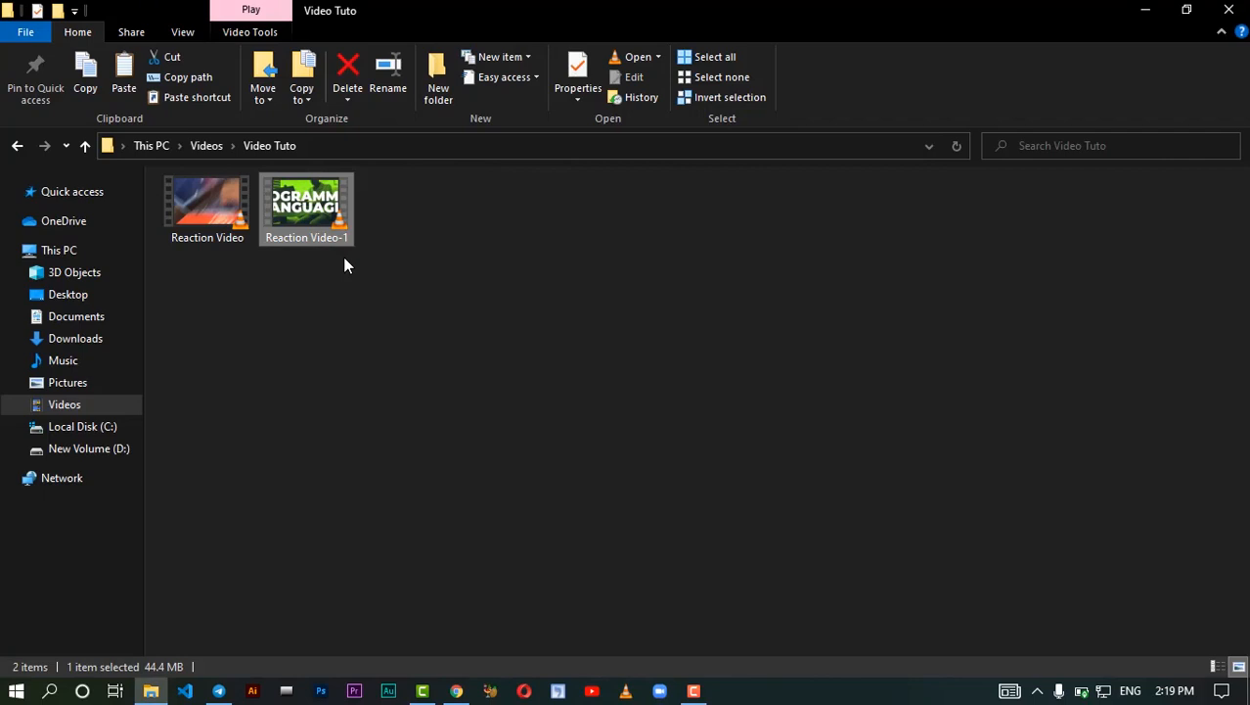
# Switch to Chrome and search Google for "handbrake" in a new tab
pyautogui.click(460, 693)
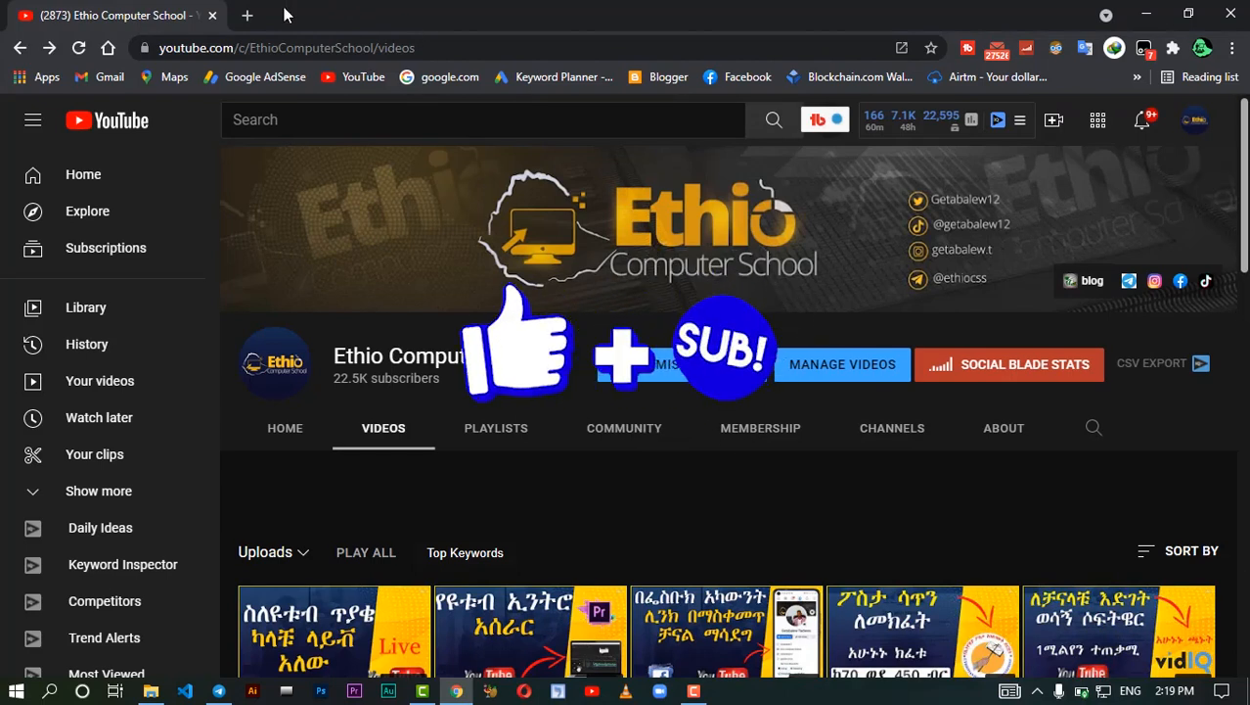
pyautogui.click(250, 14)
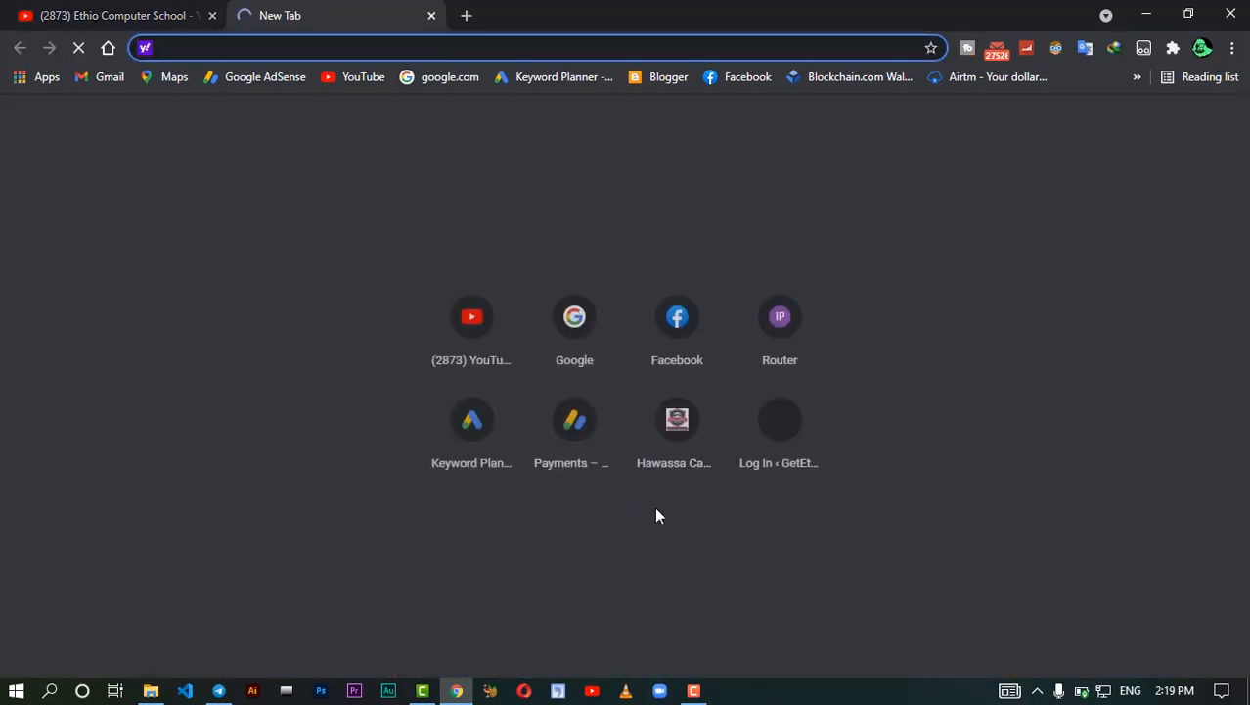
pyautogui.click(499, 693)
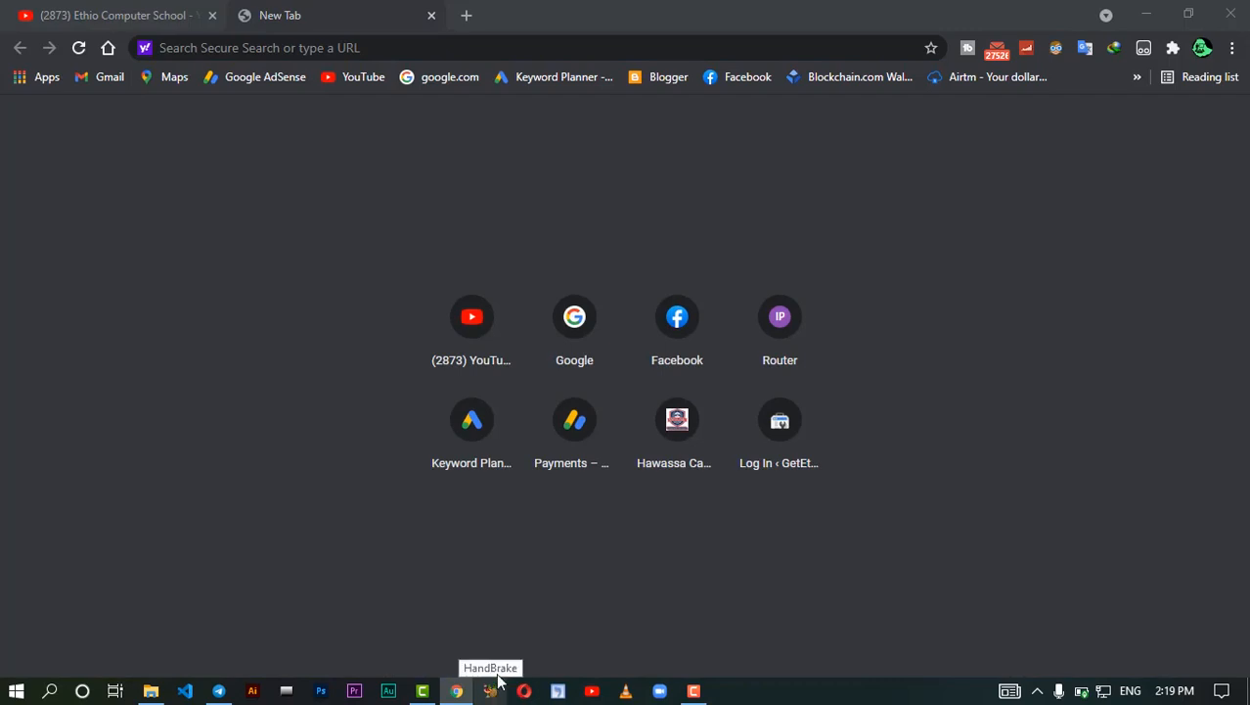
pyautogui.click(281, 13)
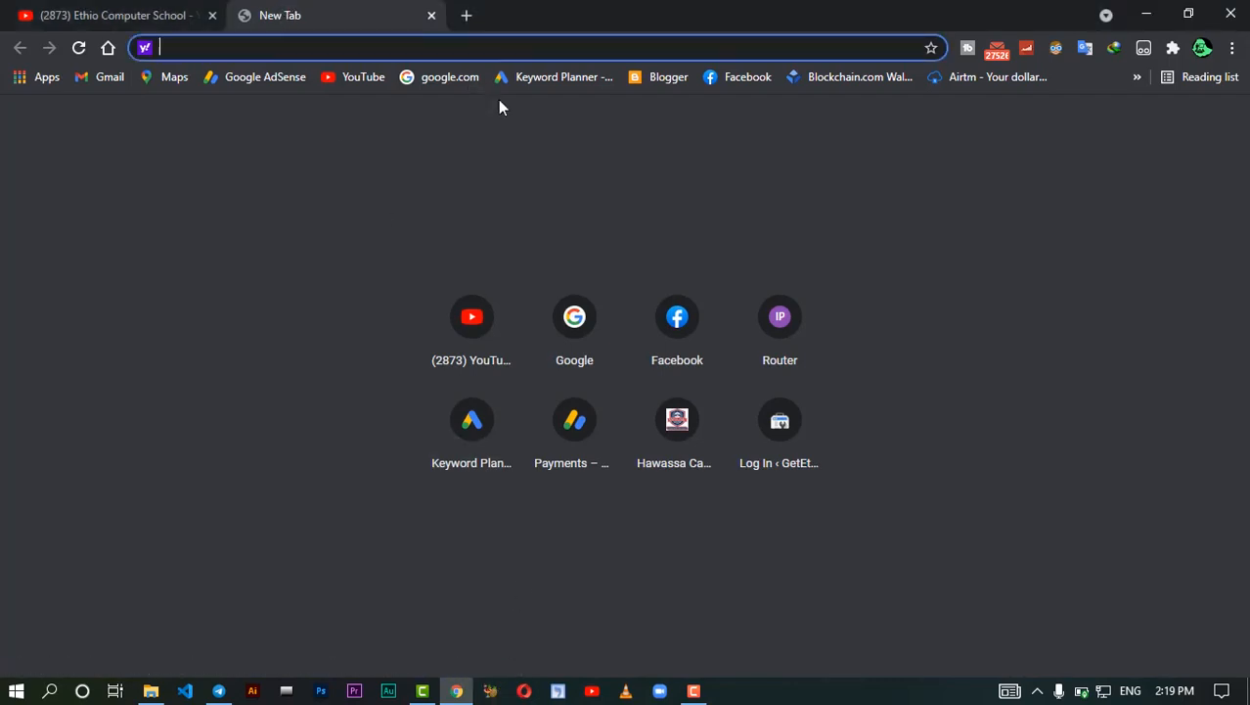
pyautogui.click(451, 78)
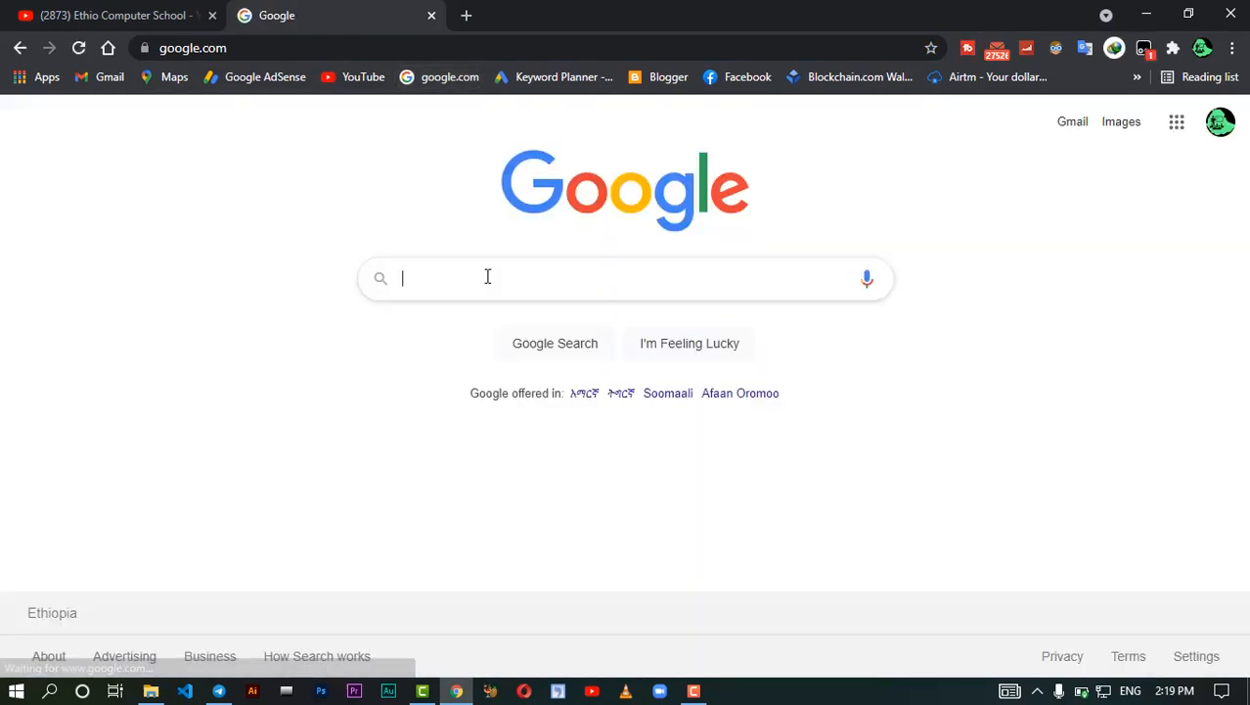
pyautogui.click(486, 282)
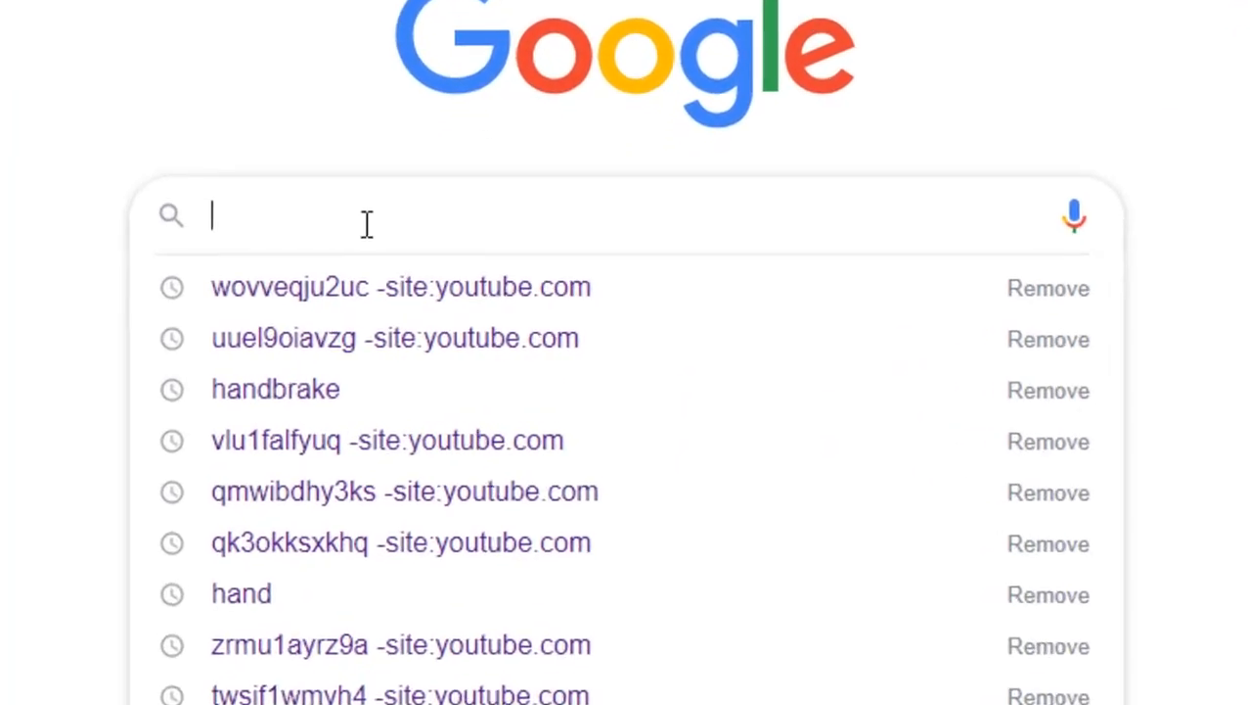
pyautogui.write('han')
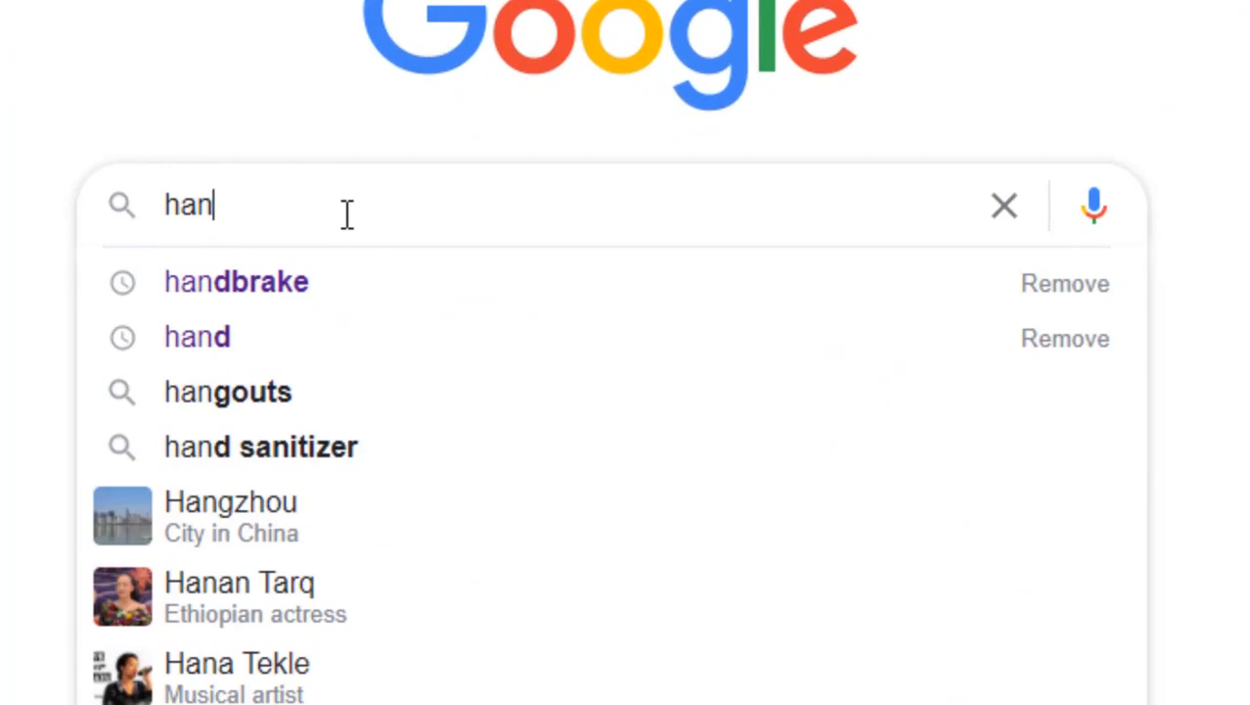
pyautogui.press('Down')
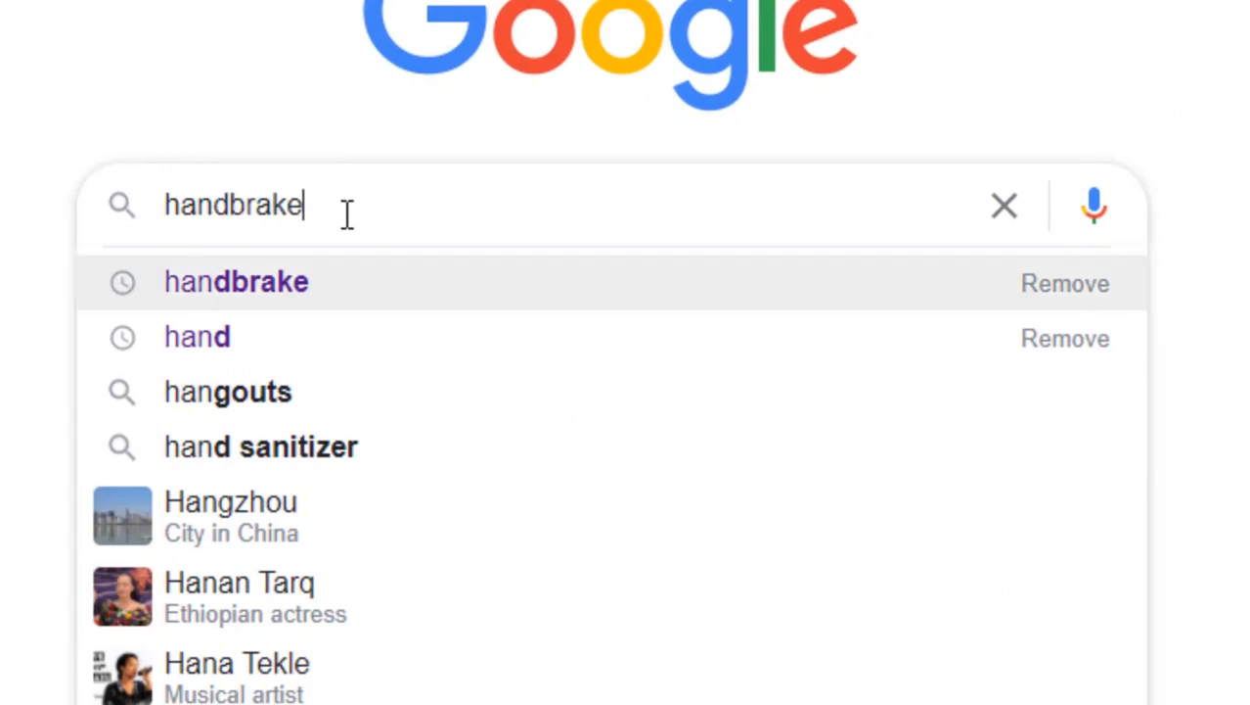
pyautogui.press('Return')
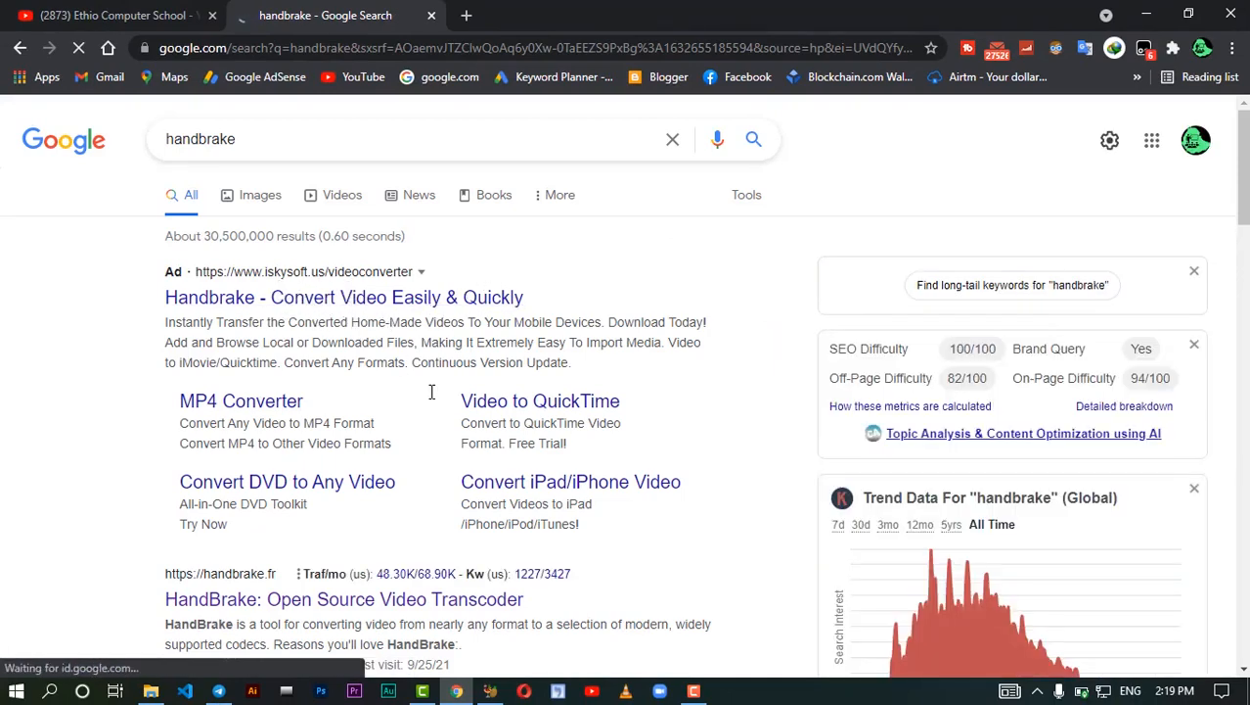
# Open the official handbrake.fr site from the search results
pyautogui.click(260, 565)
pyautogui.scroll(-2, 259, 564)
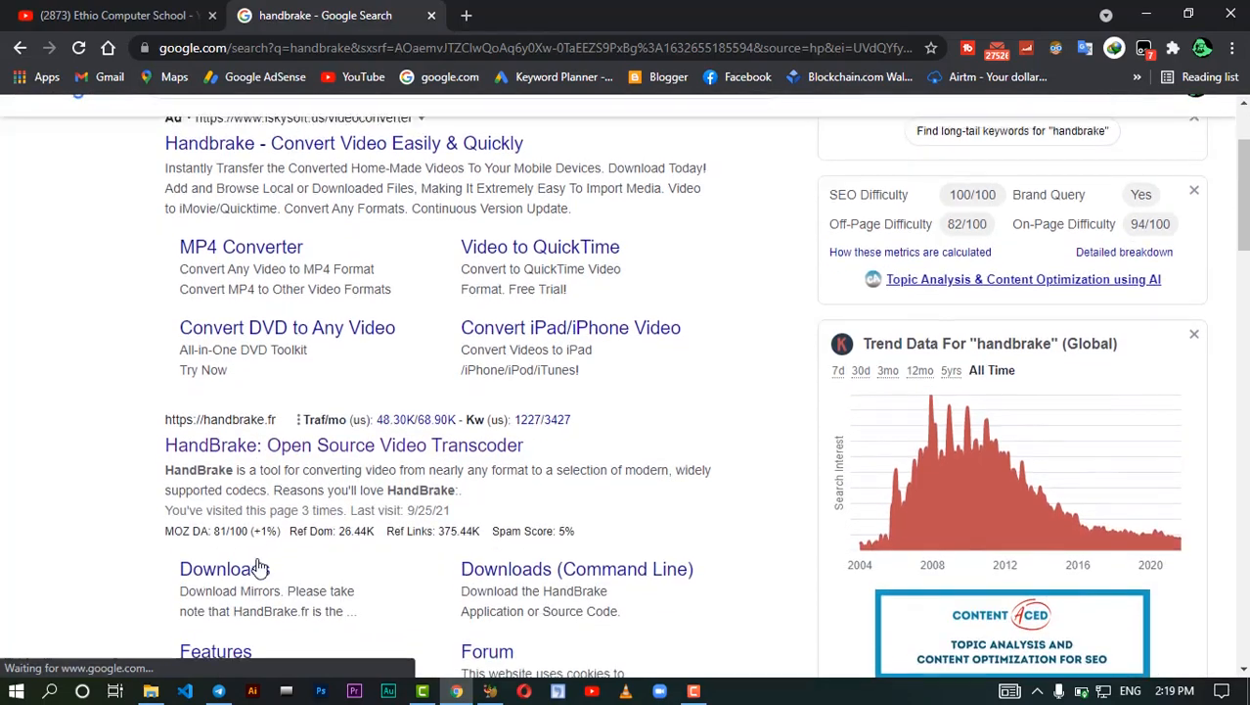
pyautogui.scroll(-1, 259, 564)
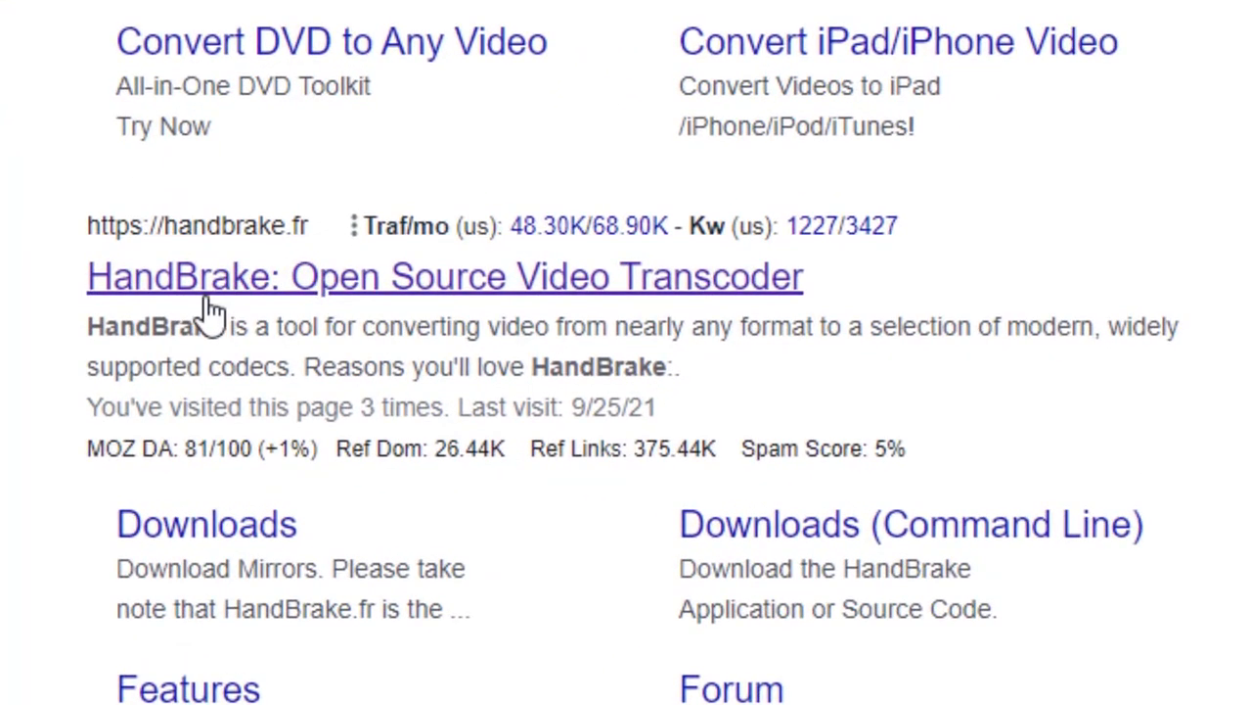
pyautogui.click(294, 297)
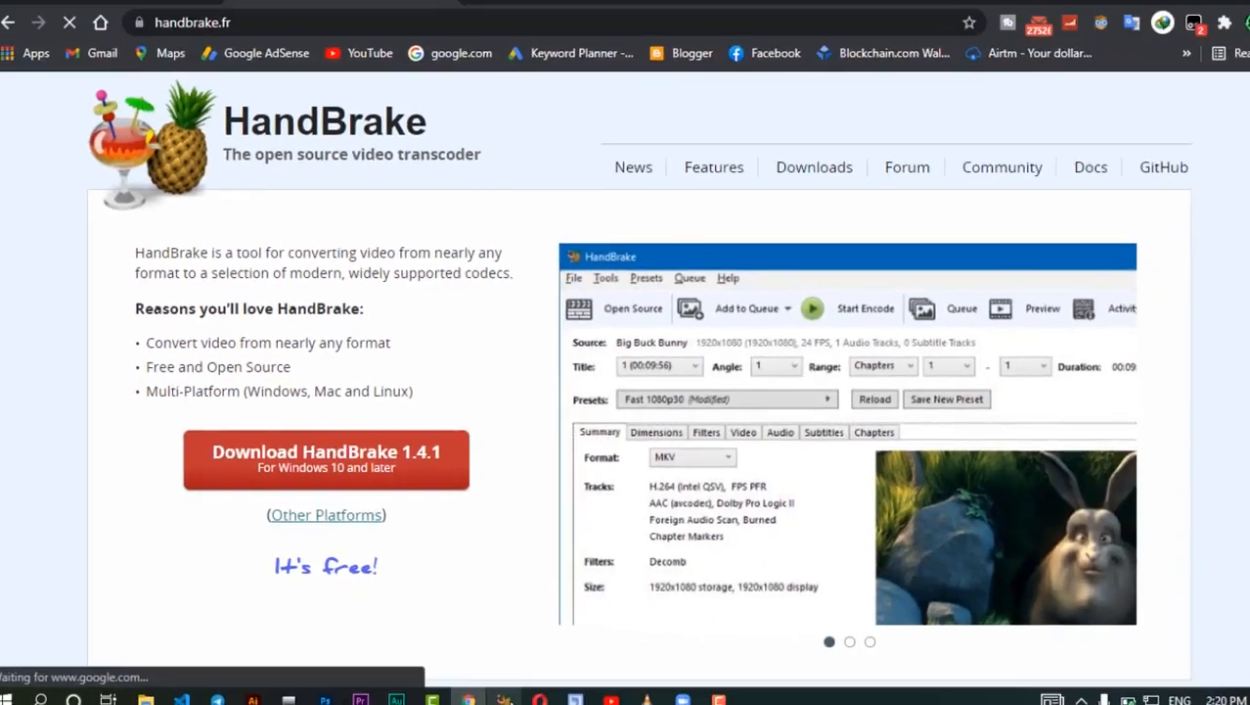
# Review the HandBrake 1.4.1 download option for Windows on the homepage, close the site's tab and minimize the browser
pyautogui.click(489, 690)
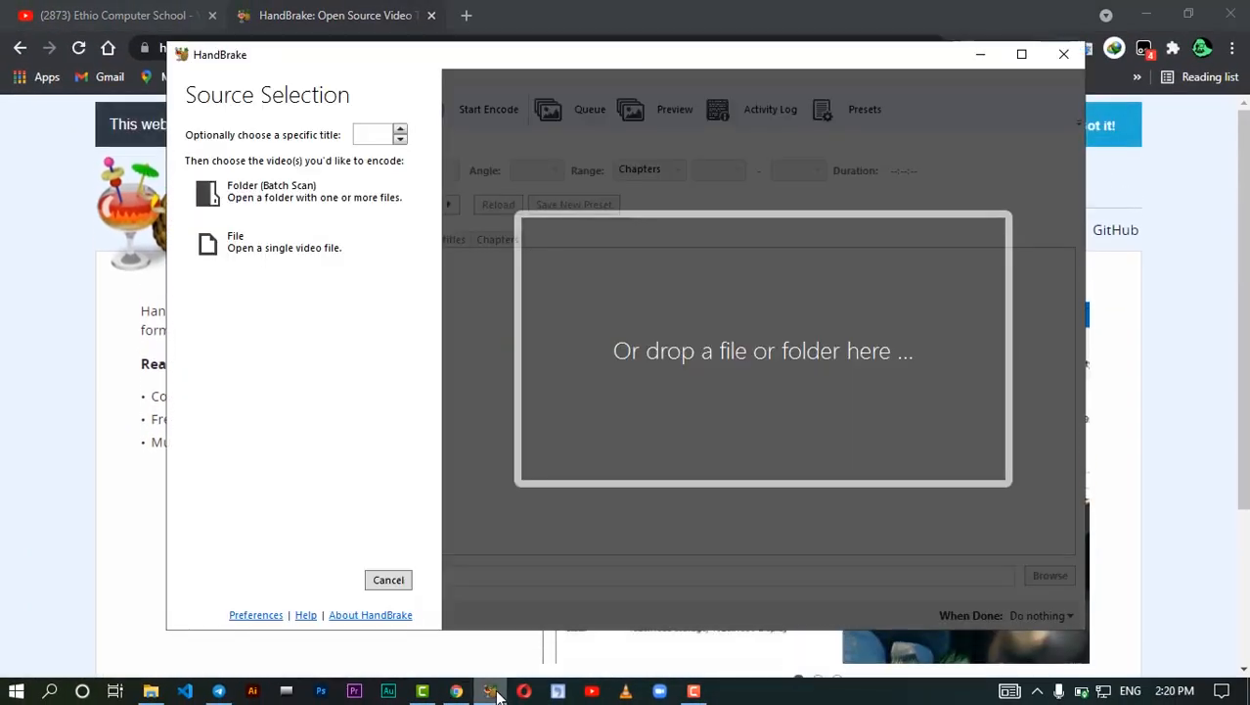
pyautogui.click(491, 690)
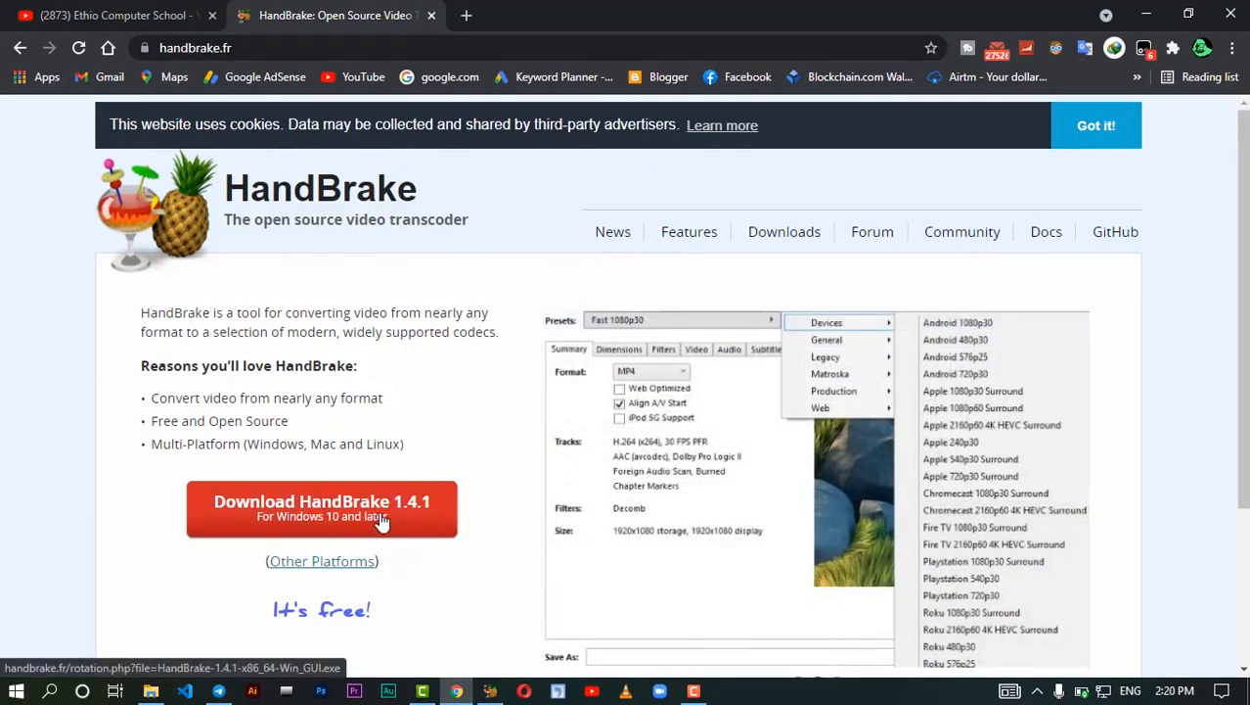
pyautogui.scroll(-3, 321, 530)
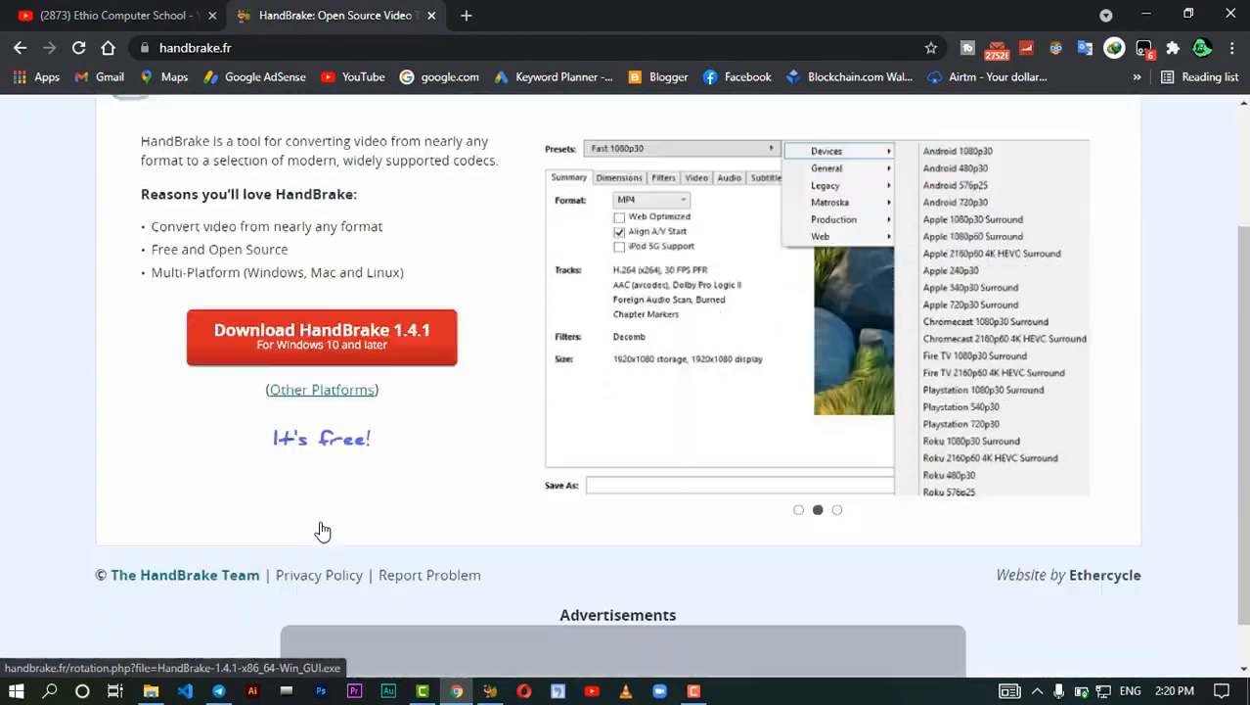
pyautogui.scroll(1, 323, 530)
pyautogui.scroll(2, 323, 530)
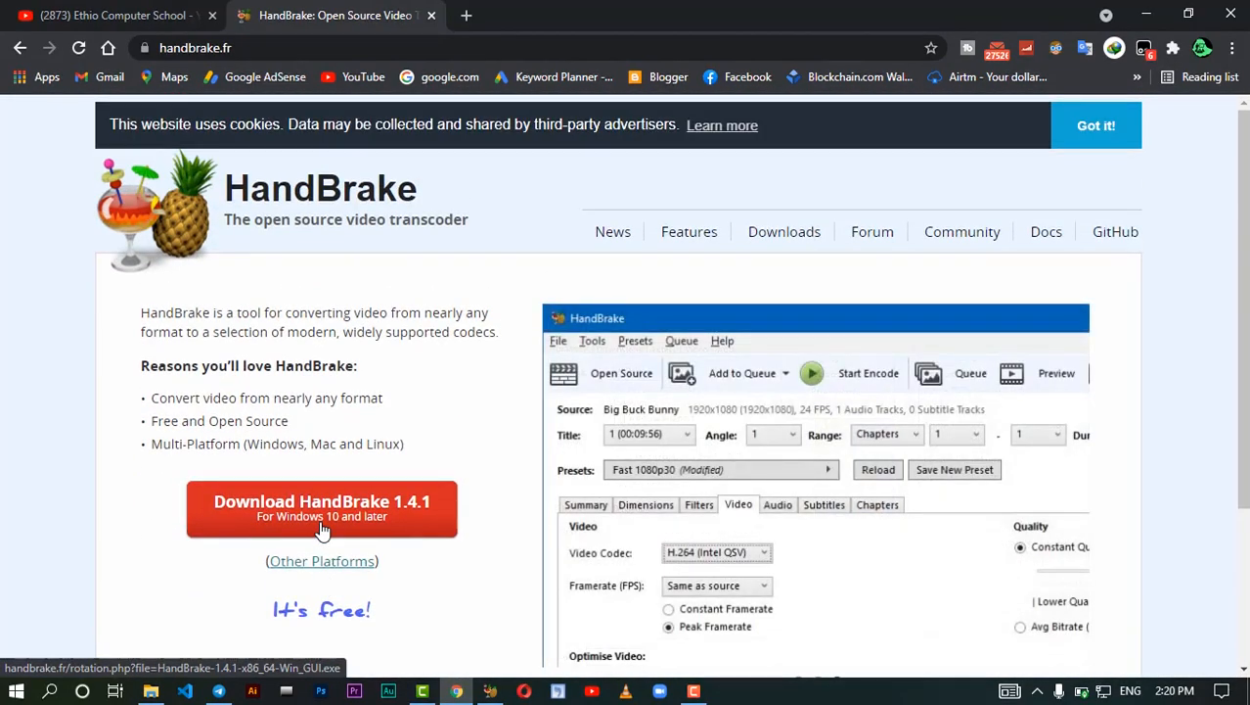
pyautogui.scroll(-2, 323, 530)
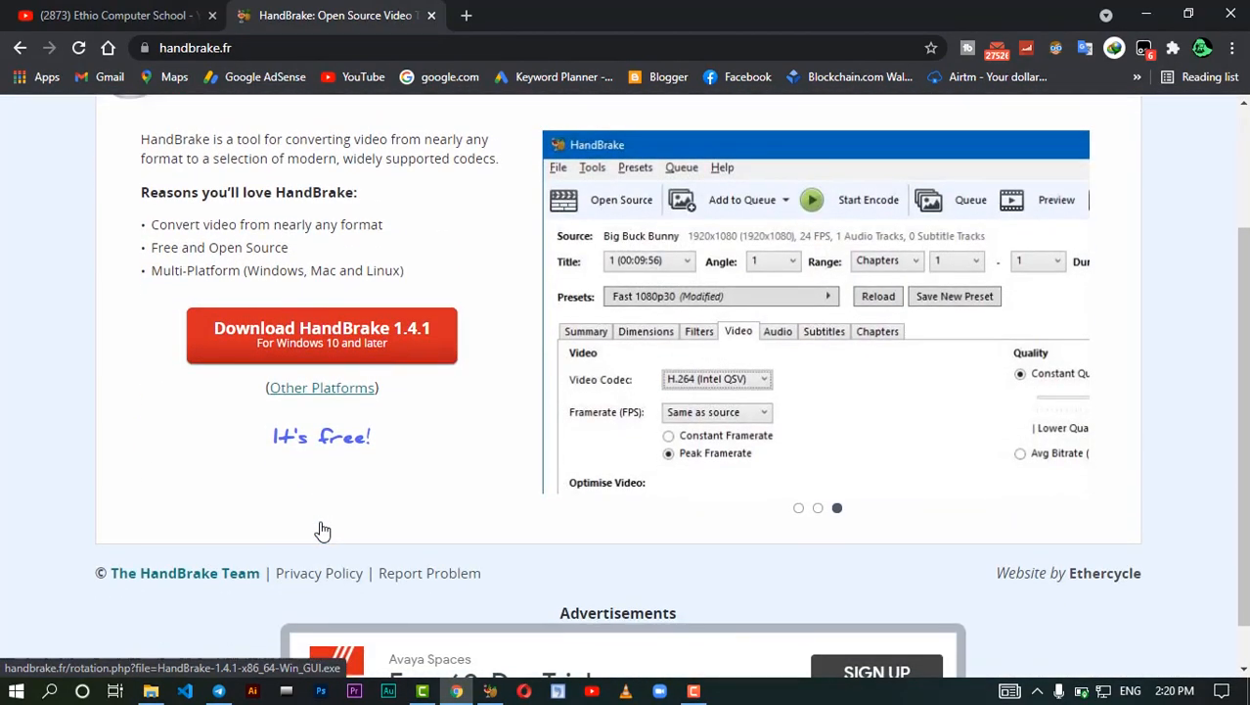
pyautogui.click(431, 16)
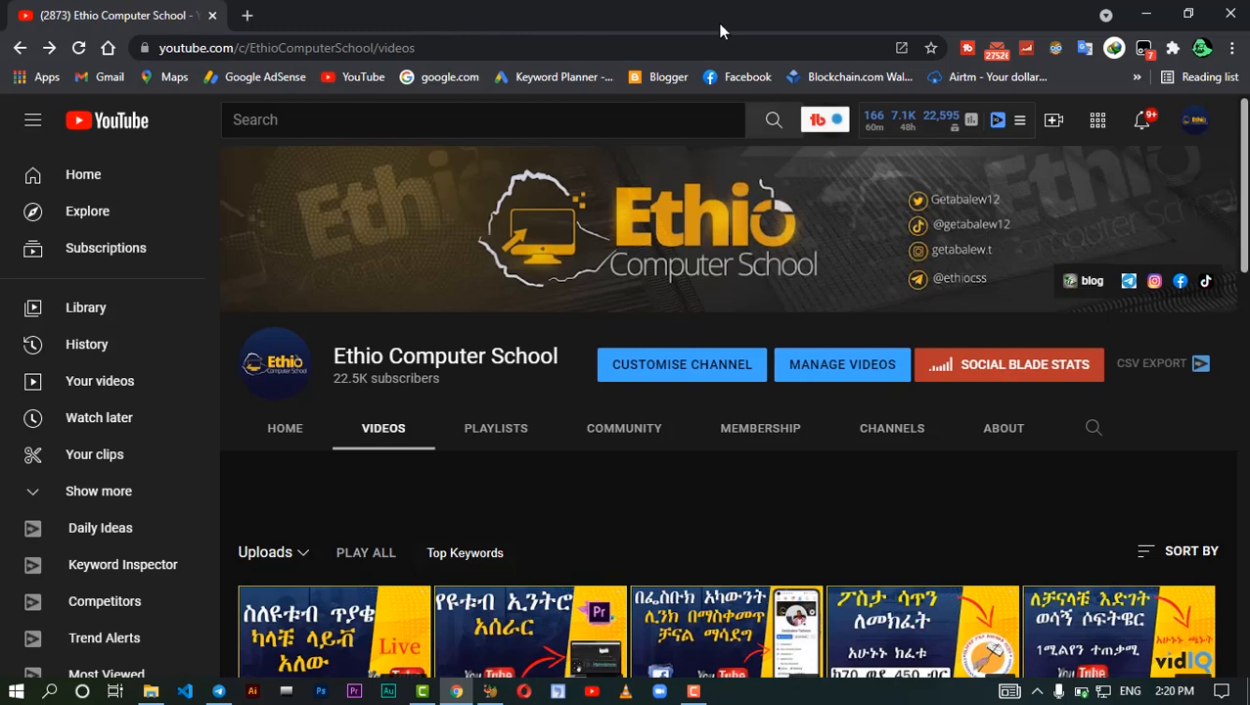
pyautogui.click(1146, 12)
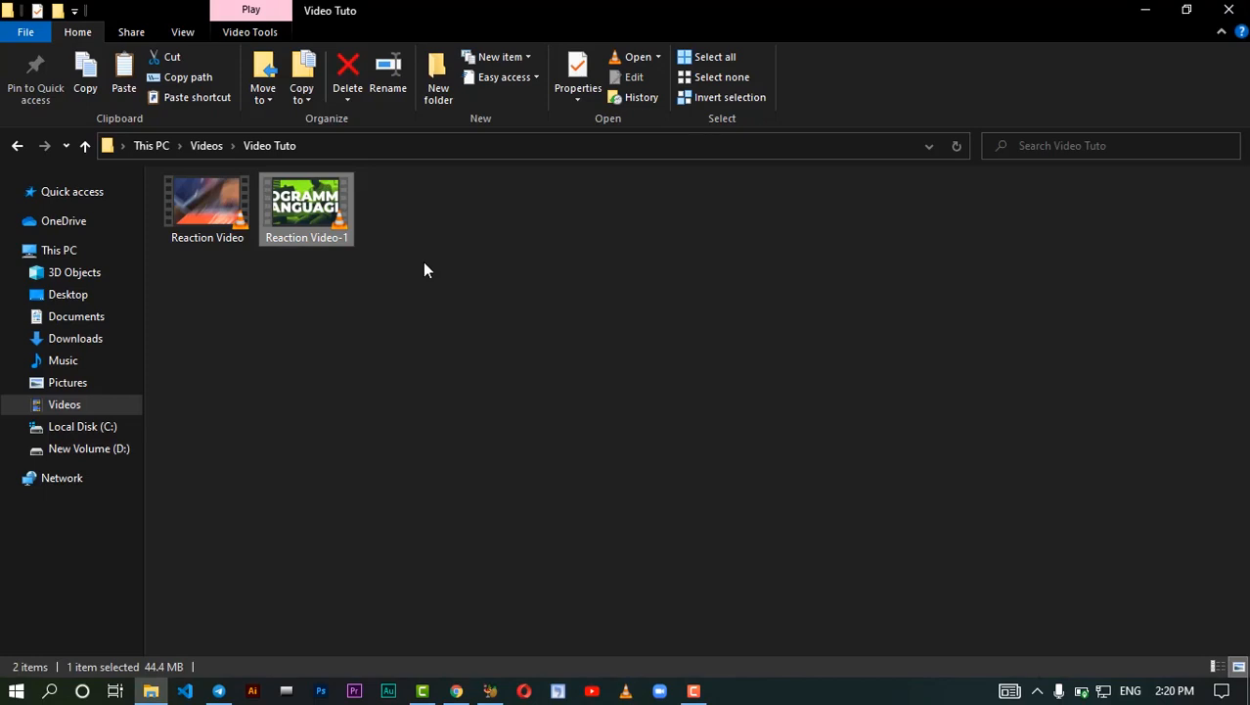
# Permanently delete Reaction Video-1 from the Video Tuto folder in File Explorer
pyautogui.click(489, 691)
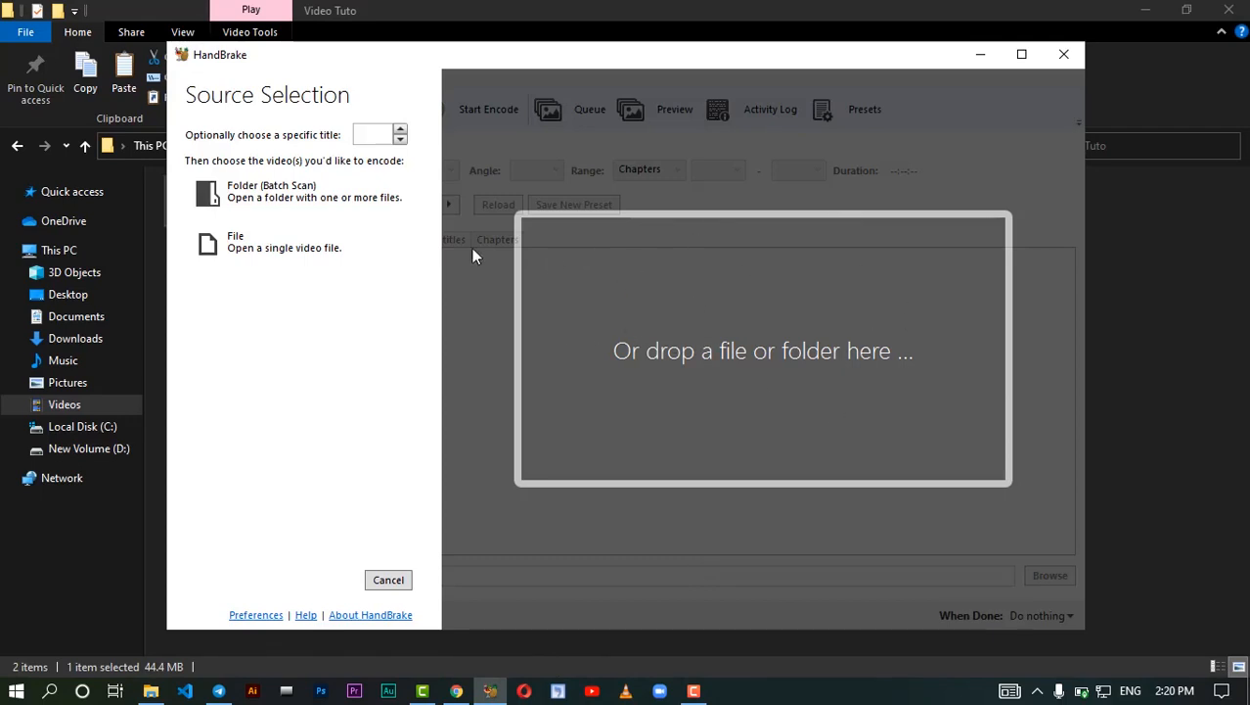
pyautogui.click(983, 56)
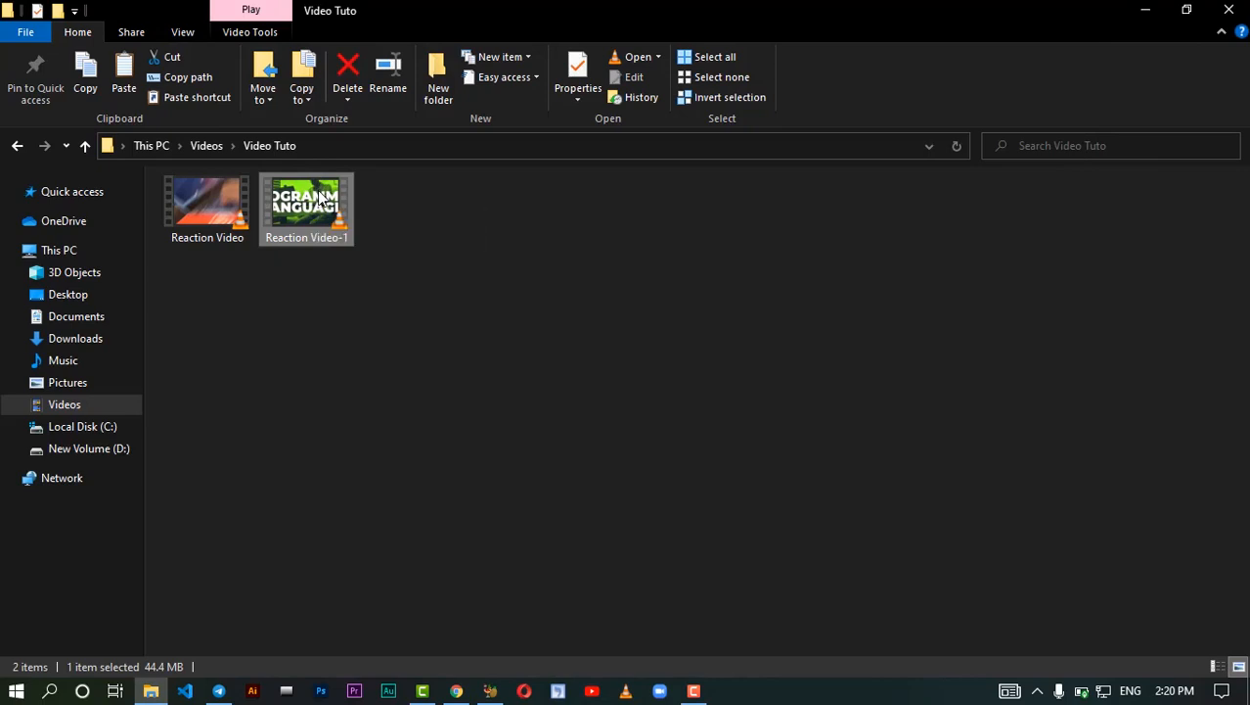
pyautogui.hotkey('shift', 'Delete')
pyautogui.press('Return')
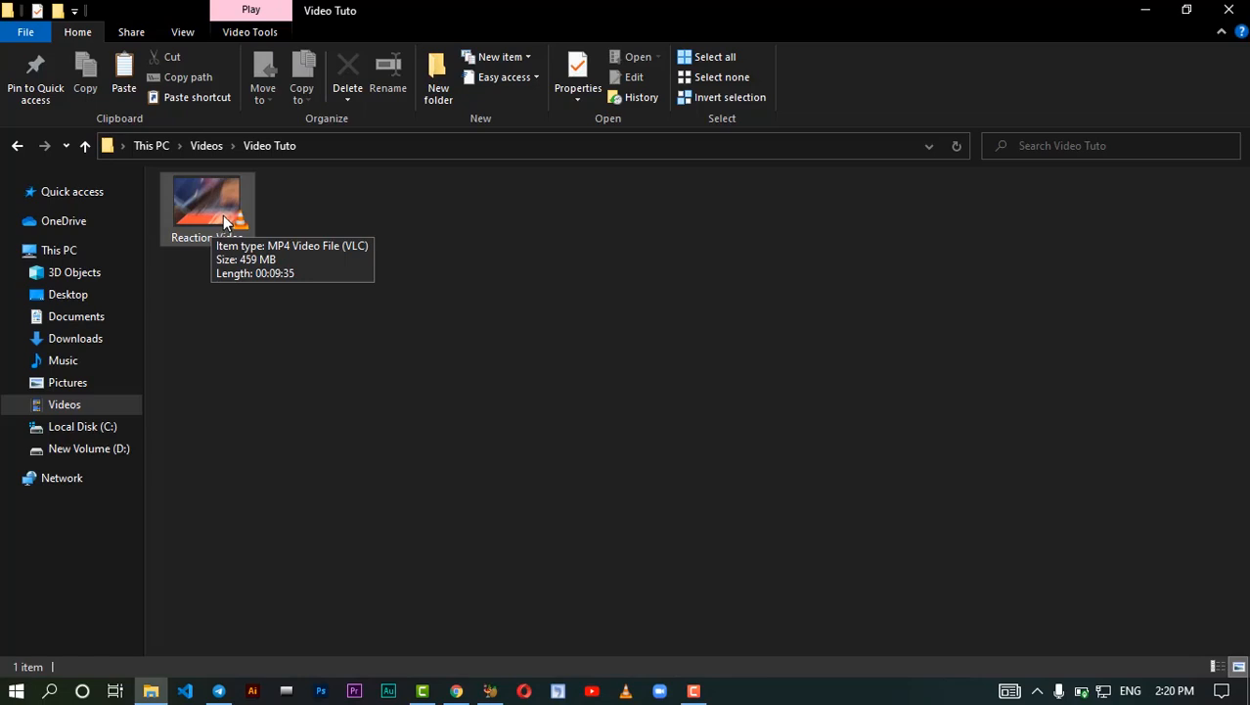
# Load Reaction Video into HandBrake as the source and set the output to Reaction Video-1 in the Video Tuto folder
pyautogui.moveTo(209, 209); pyautogui.dragTo(614, 436)
pyautogui.moveTo(660, 375); pyautogui.dragTo(661, 375)
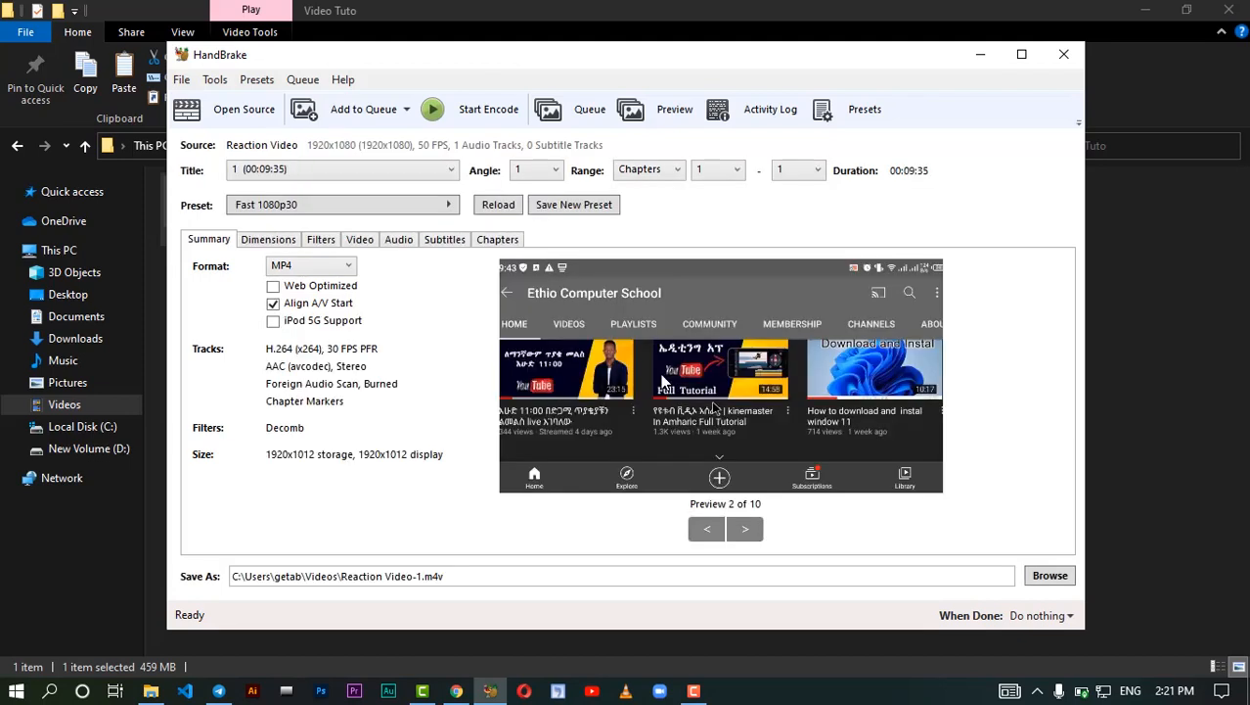
pyautogui.click(1042, 581)
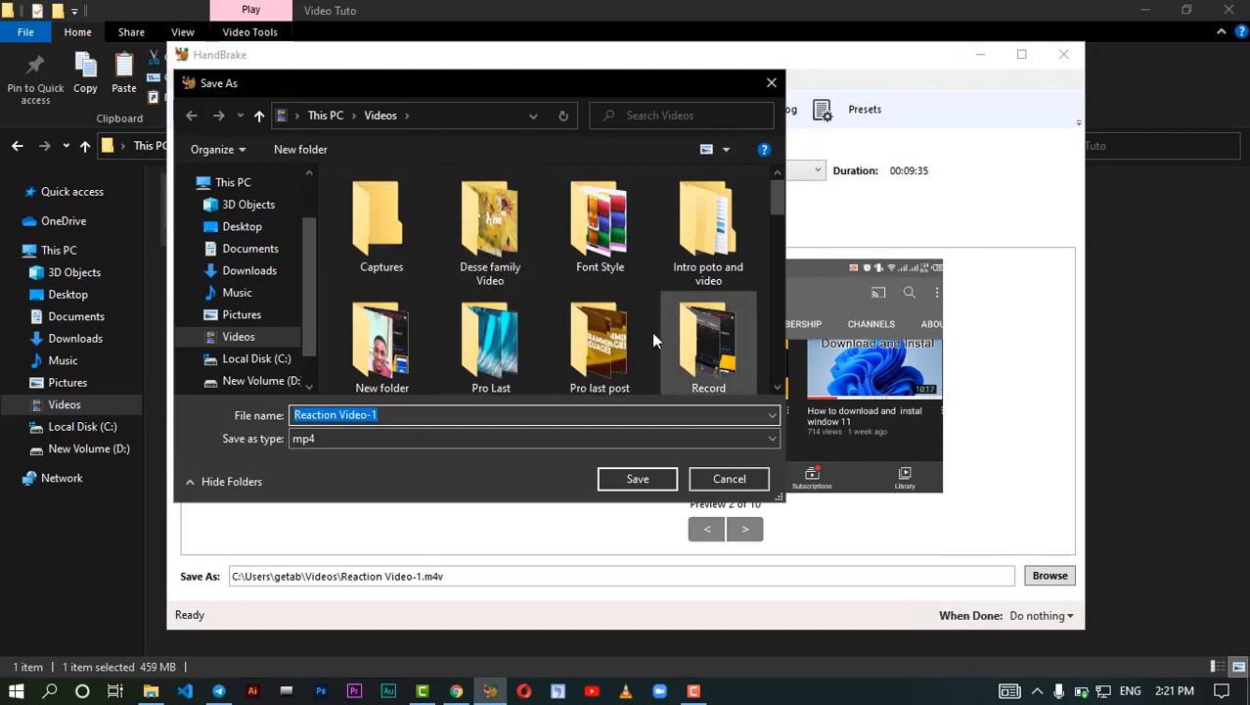
pyautogui.scroll(-1, 652, 330)
pyautogui.scroll(-1, 651, 330)
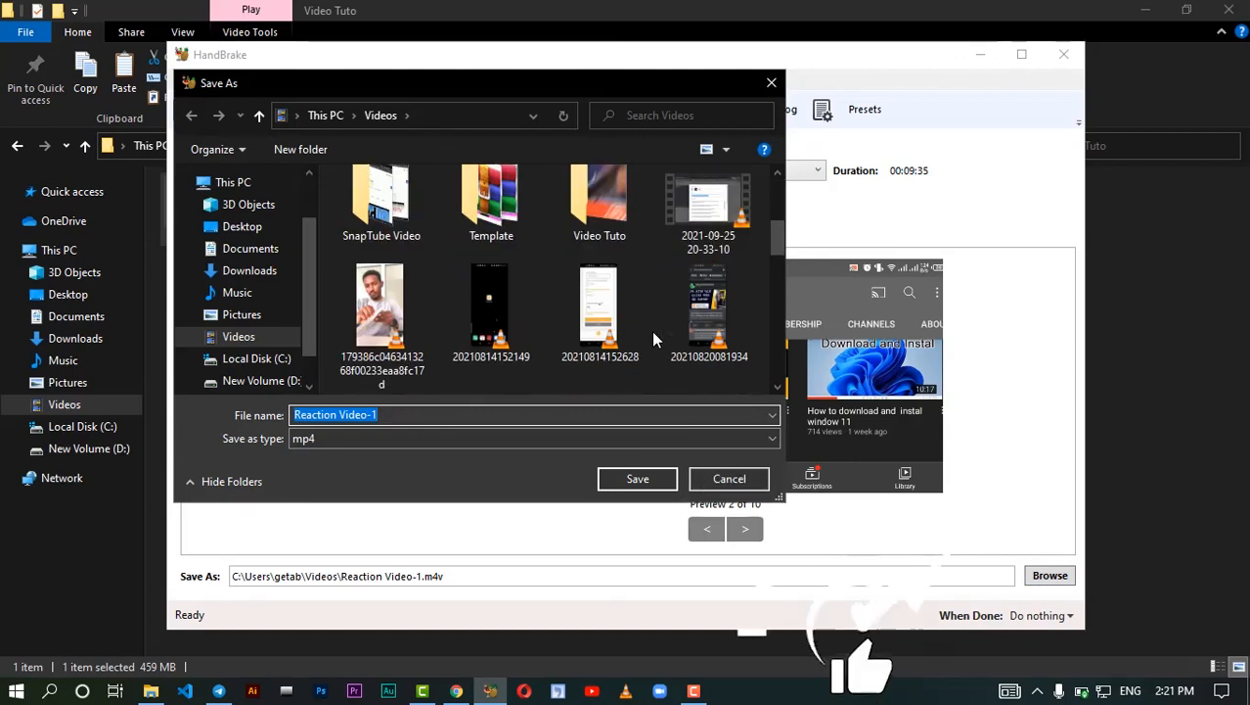
pyautogui.doubleClick(606, 188)
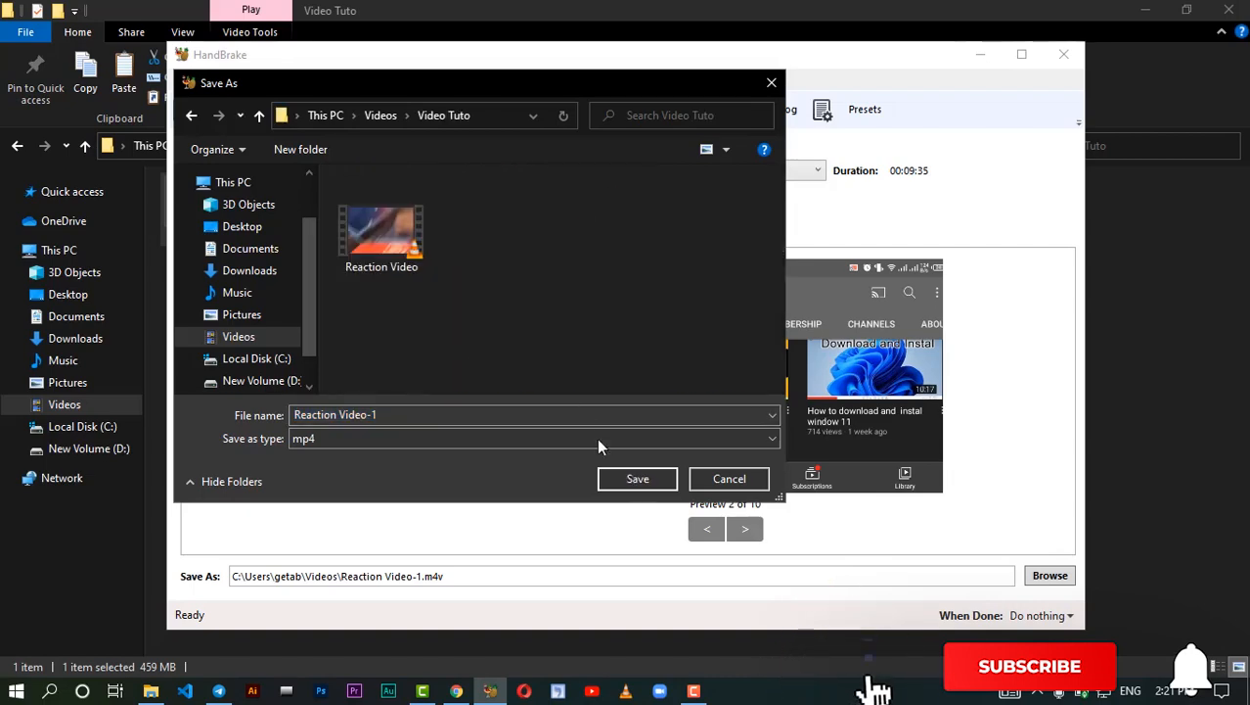
pyautogui.click(636, 477)
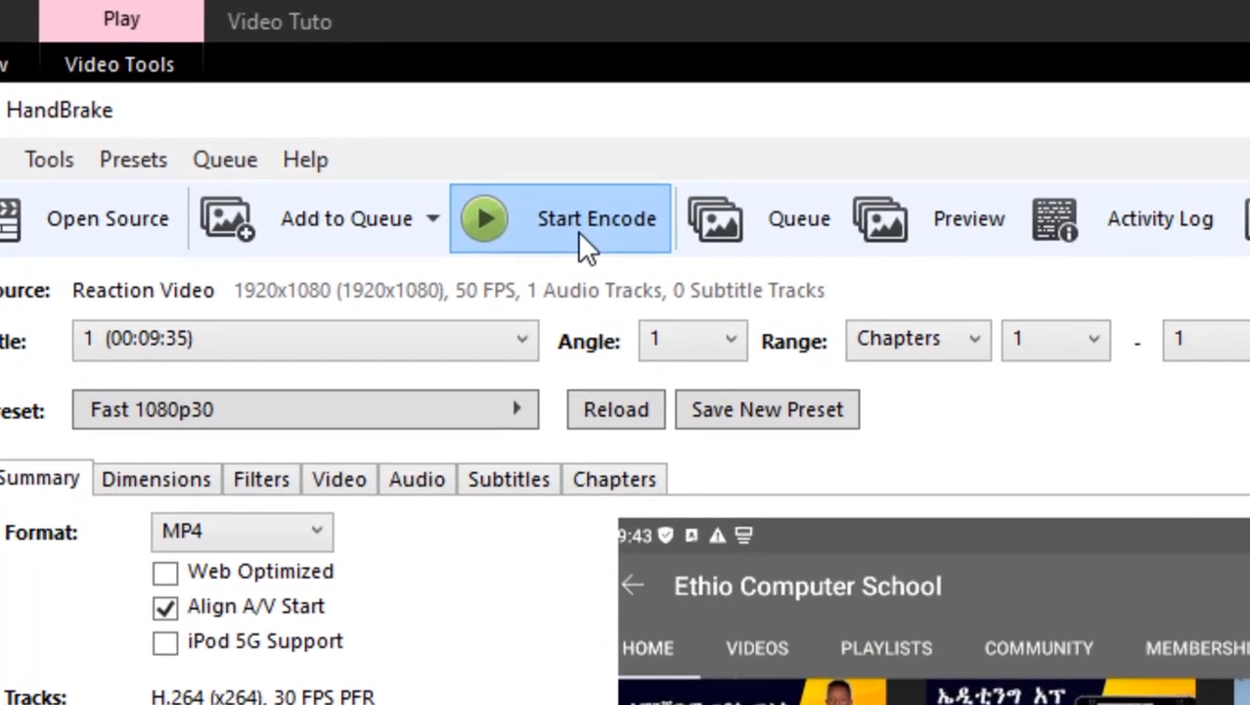
# Encode the video with the Fast 1080p30 preset in MP4 format and close HandBrake when the queue finishes
pyautogui.click(478, 116)
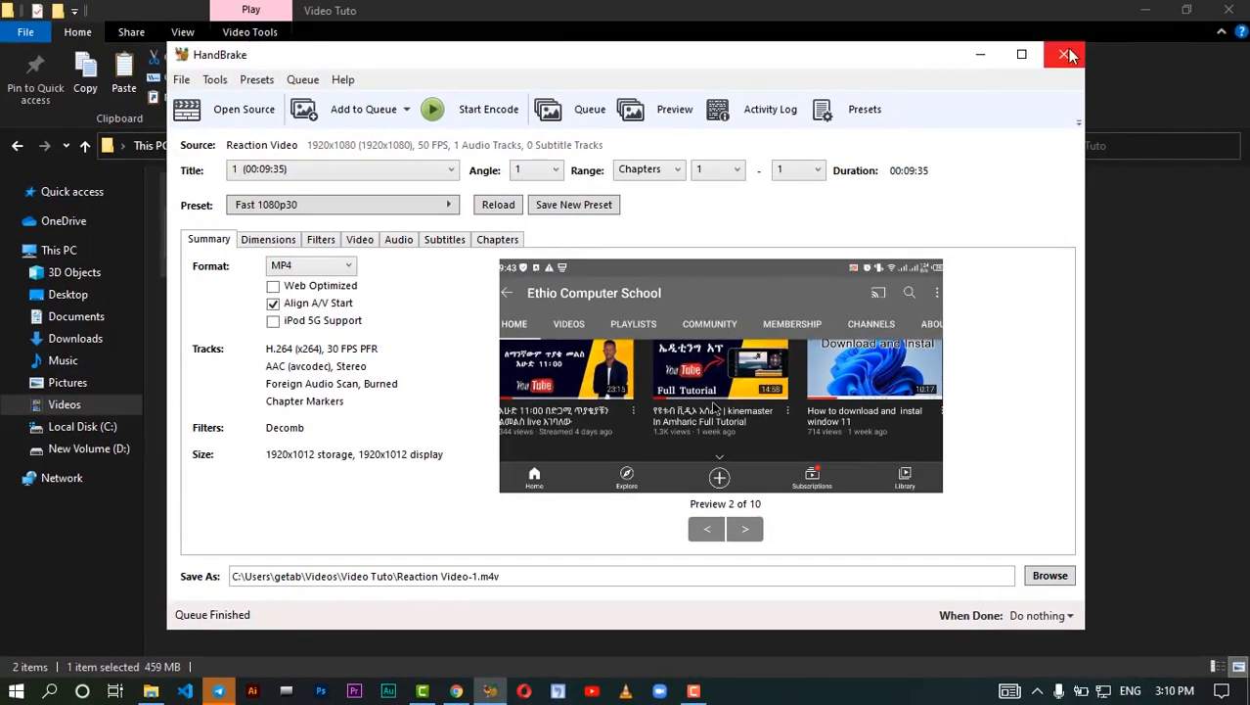
pyautogui.click(1068, 55)
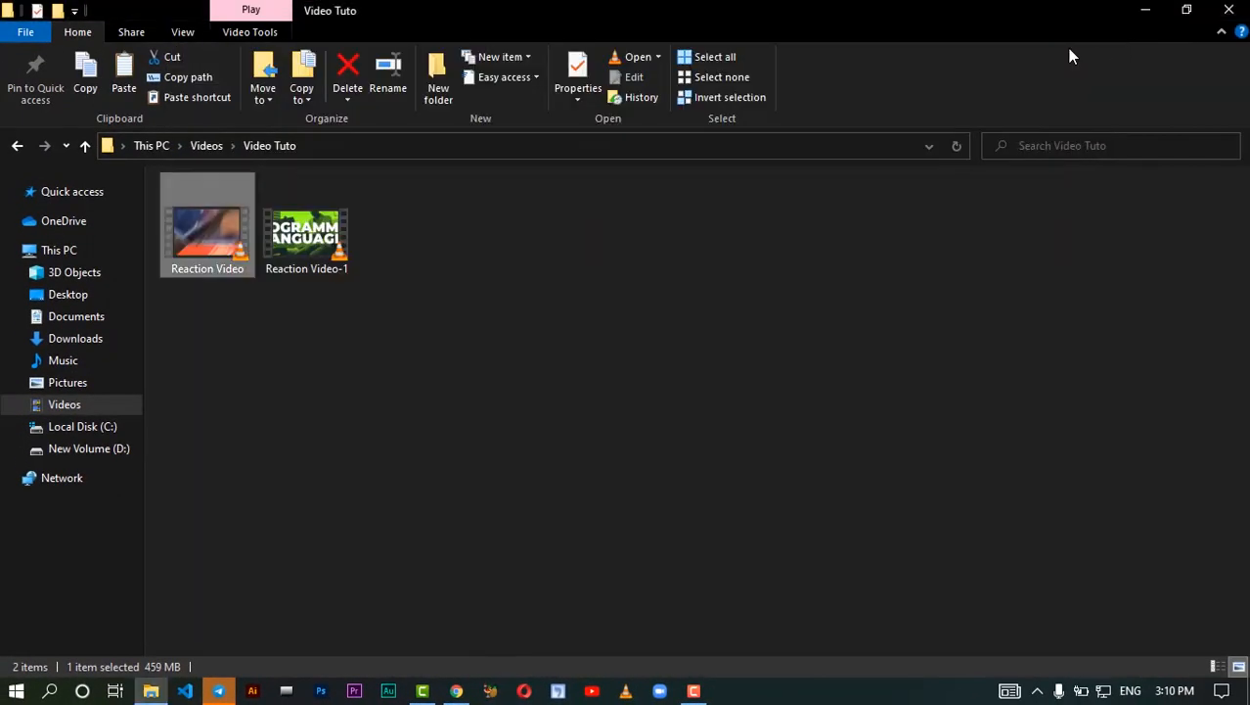
# Reopen the Video Tuto folder inside Videos and compare the file details of Reaction Video-1 and Reaction Video
pyautogui.click(79, 407)
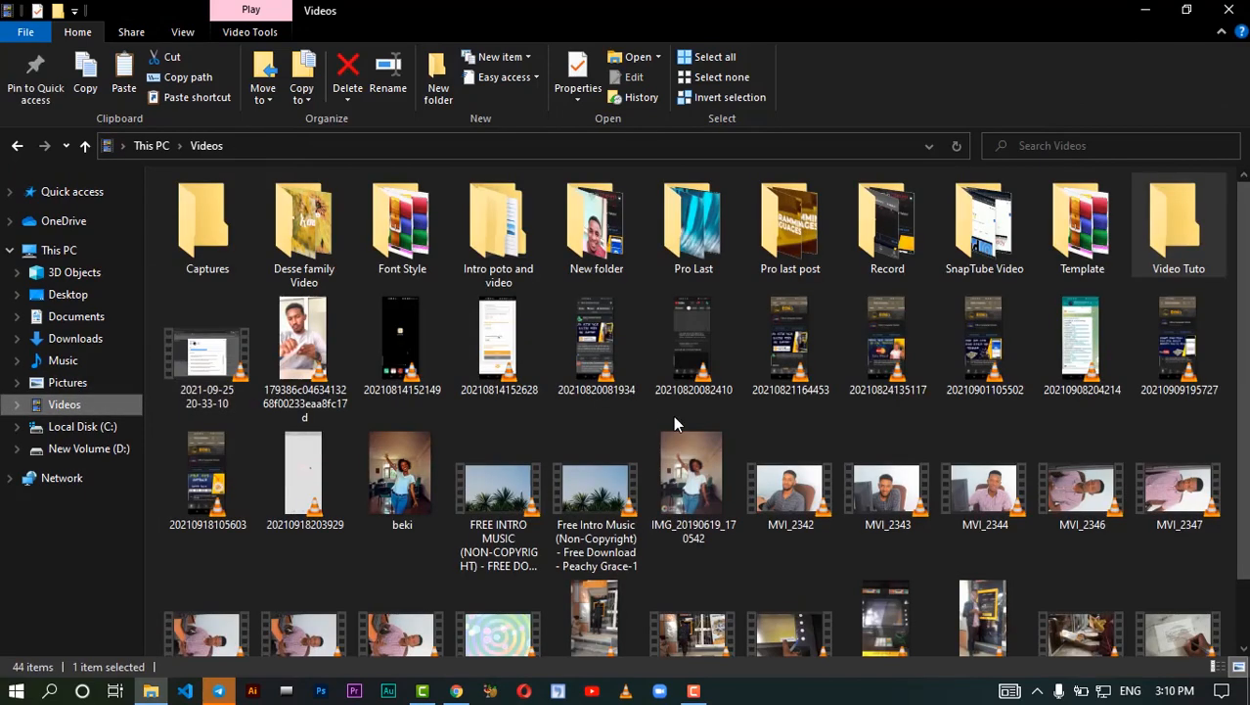
pyautogui.doubleClick(1194, 246)
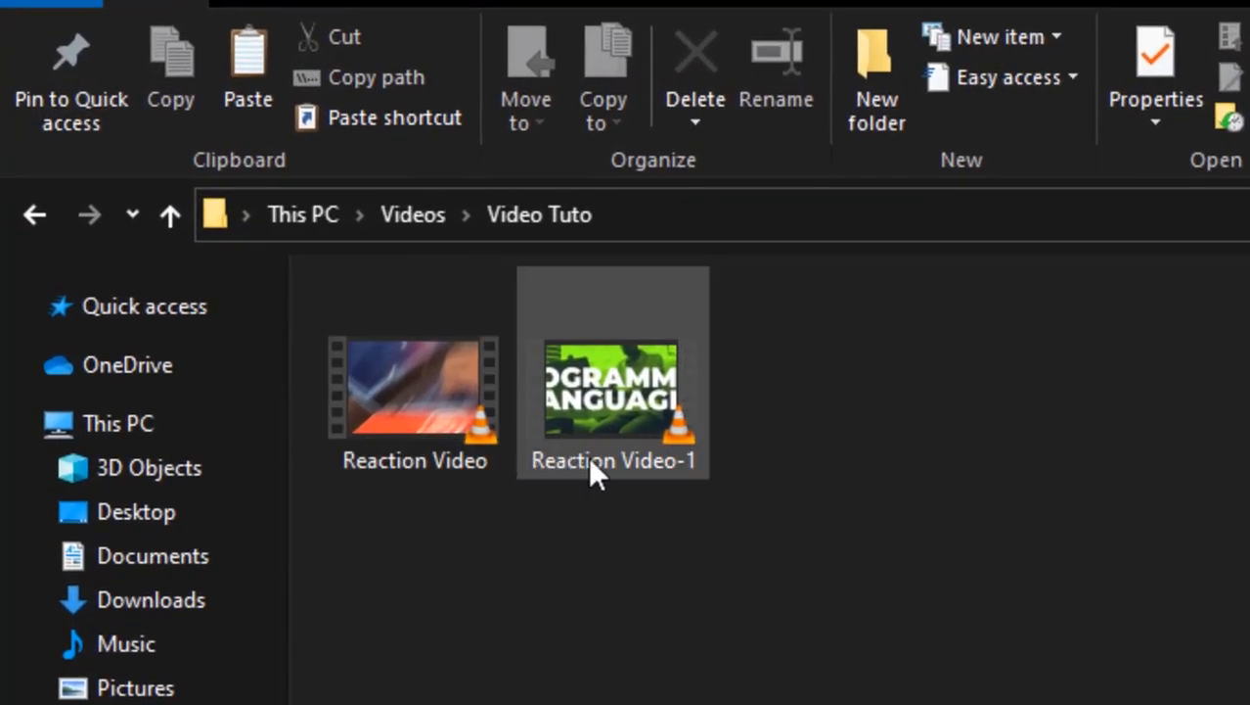
pyautogui.moveTo(655, 446)
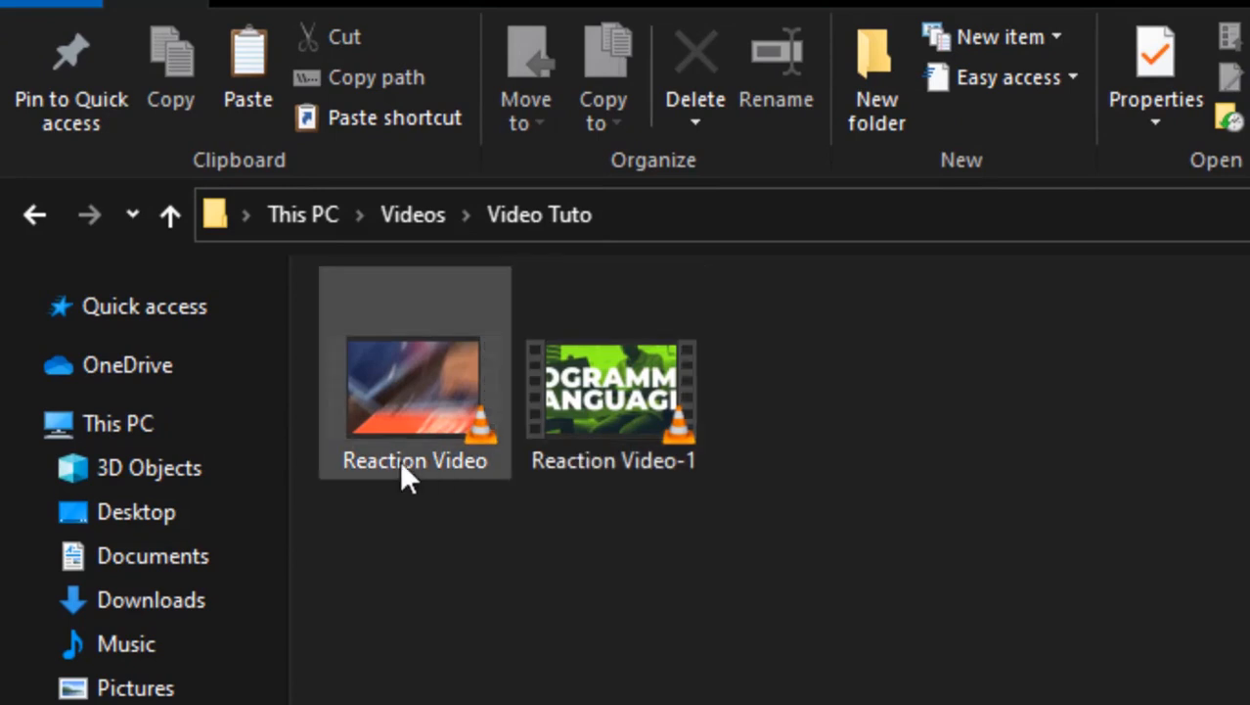
# Play the original Reaction Video in VLC, skim forward through about the first minute and a half to check its picture, and close the player
pyautogui.moveTo(406, 457)
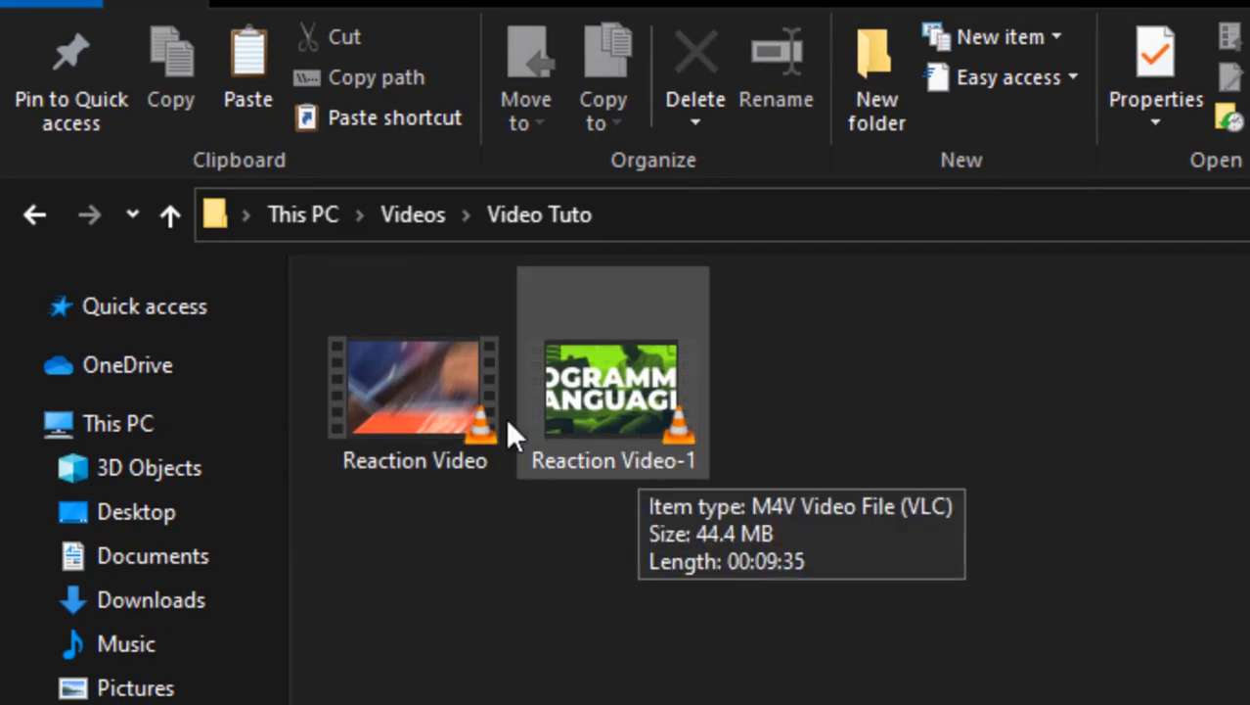
pyautogui.doubleClick(416, 385)
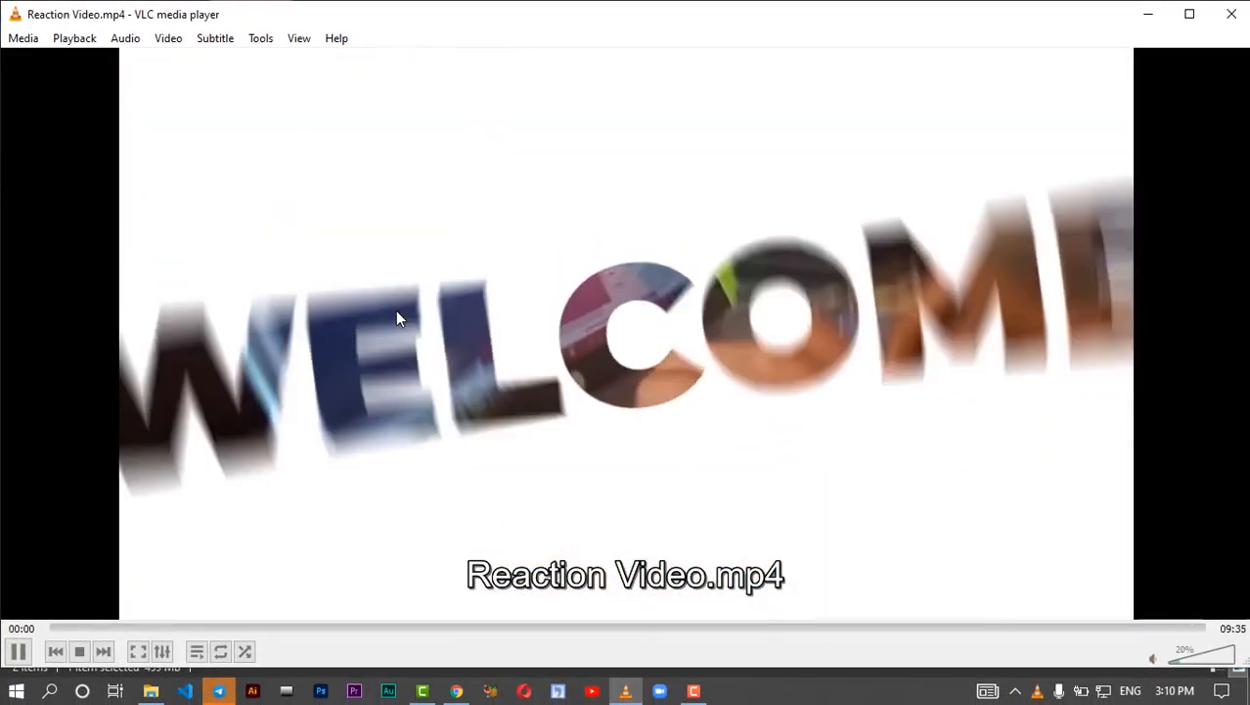
pyautogui.press('Right')
pyautogui.press('Right')
pyautogui.press('Right')
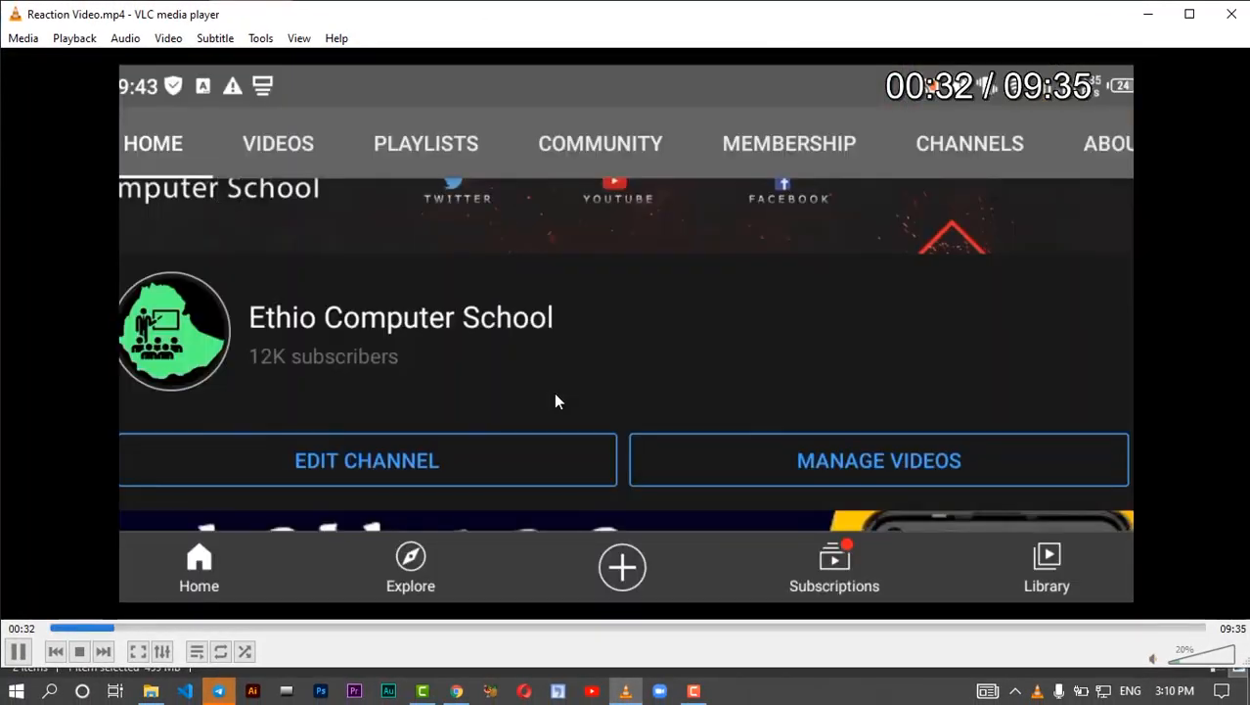
pyautogui.press('Right')
pyautogui.press('Right')
pyautogui.press('Right')
pyautogui.press('Right')
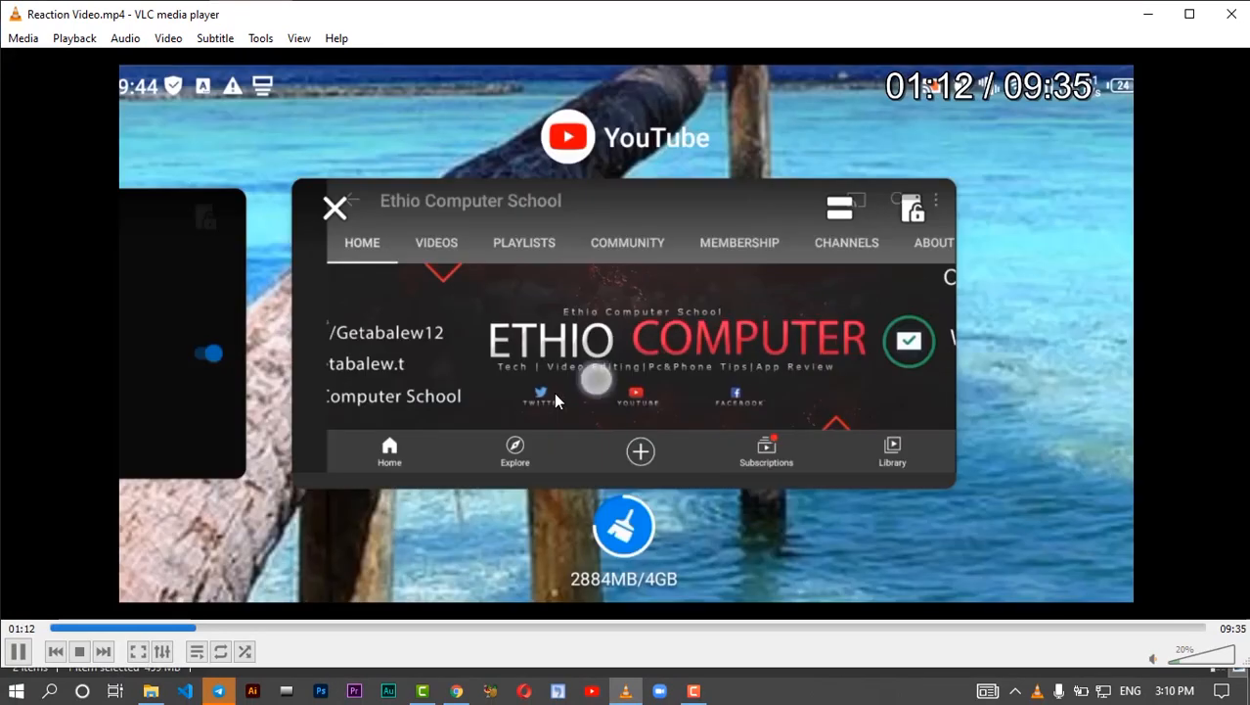
pyautogui.press('Right')
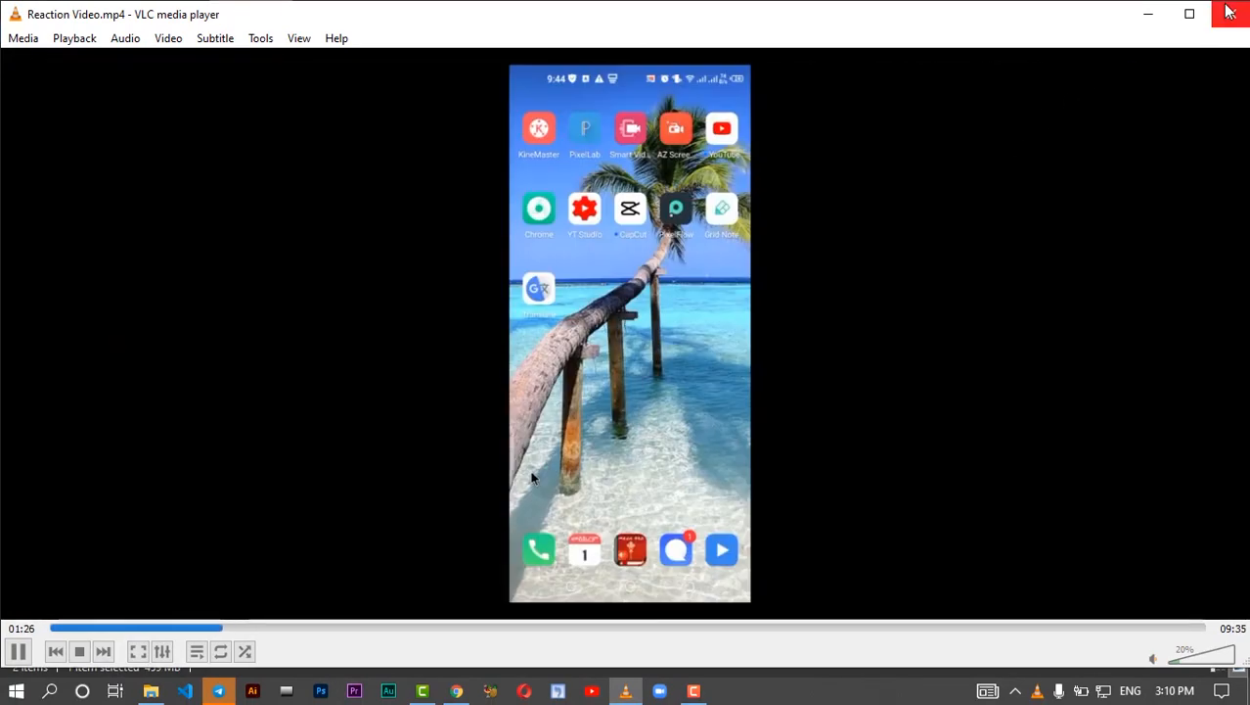
pyautogui.click(1230, 12)
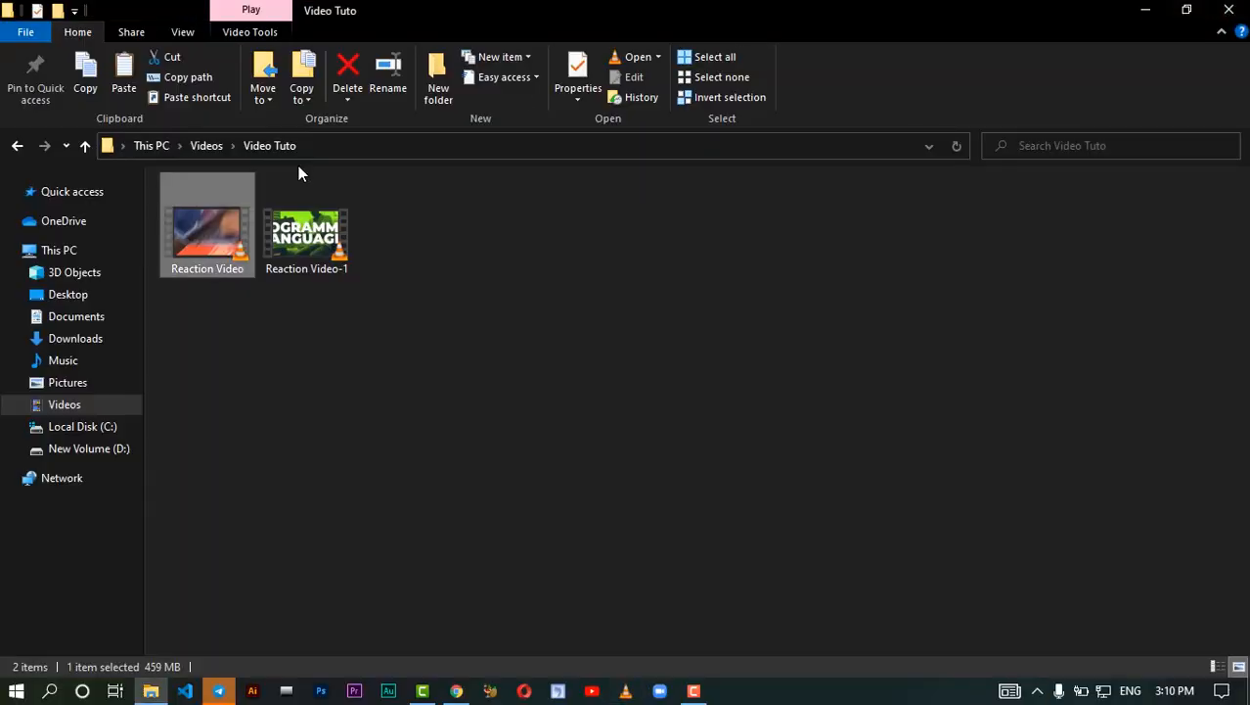
# Play the compressed Reaction Video-1 in VLC to examine its picture against the original, and close the player
pyautogui.doubleClick(302, 238)
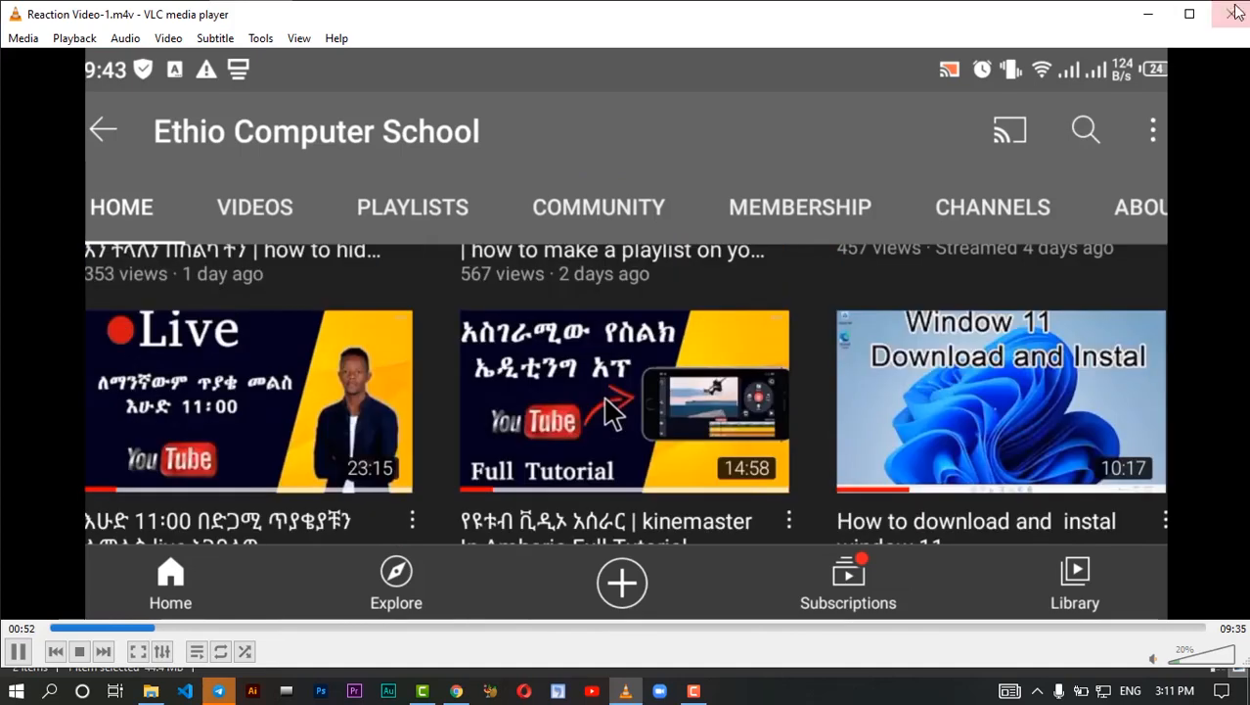
pyautogui.click(1232, 18)
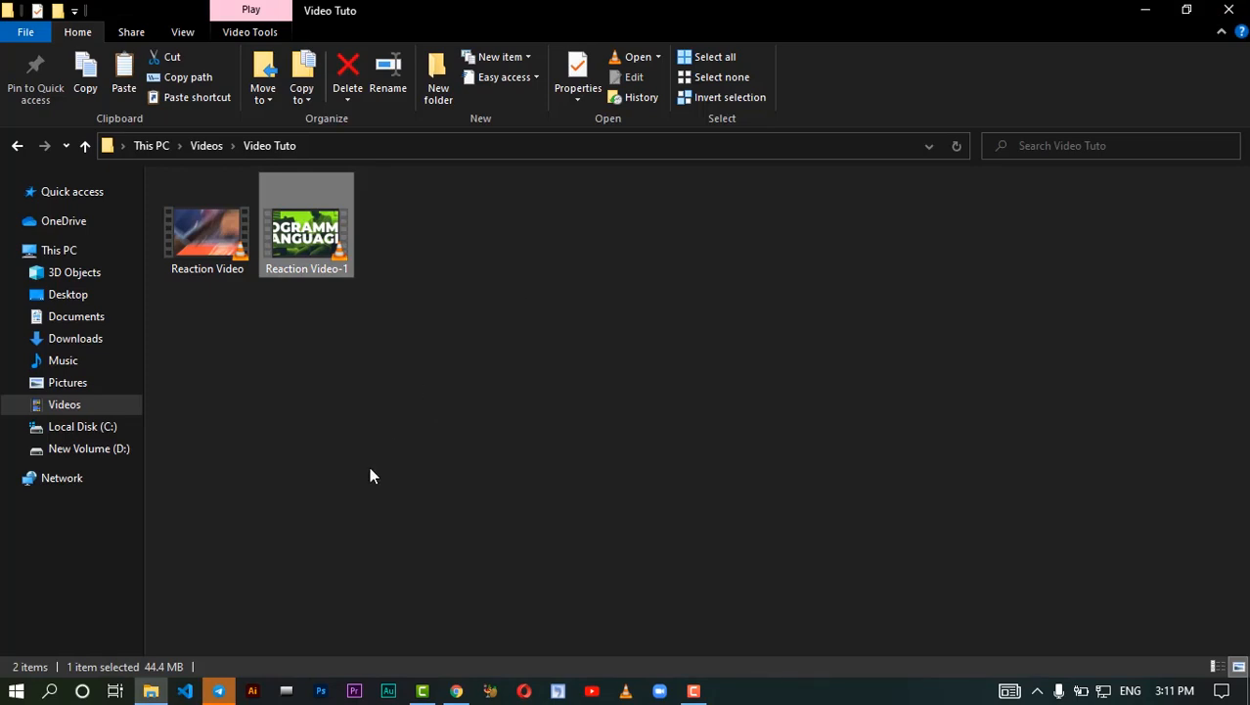
# Switch to Chrome to view the Ethio Computer School channel's videos page on YouTube
pyautogui.click(456, 690)
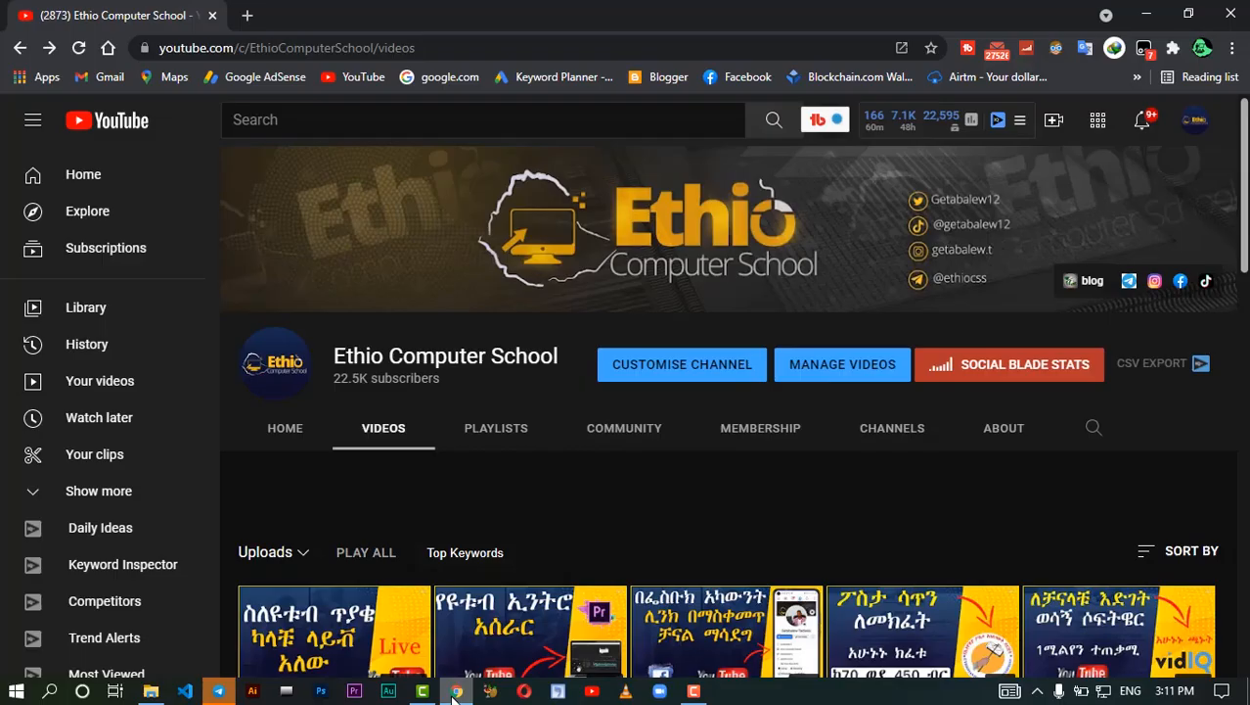